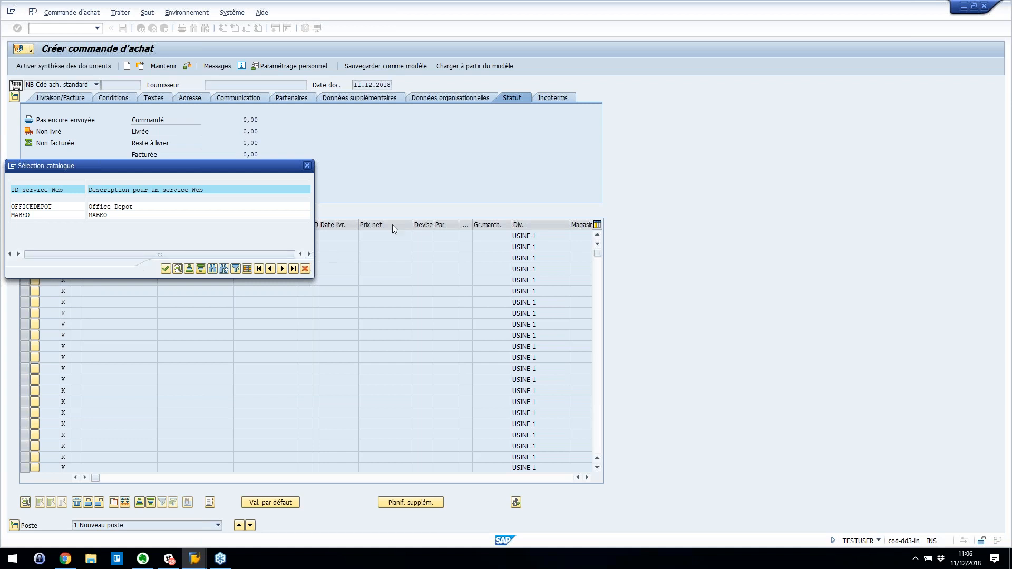
- Cancel the Sélection catalogue popup and reopen the catalogue list for the empty order
click(305, 270)
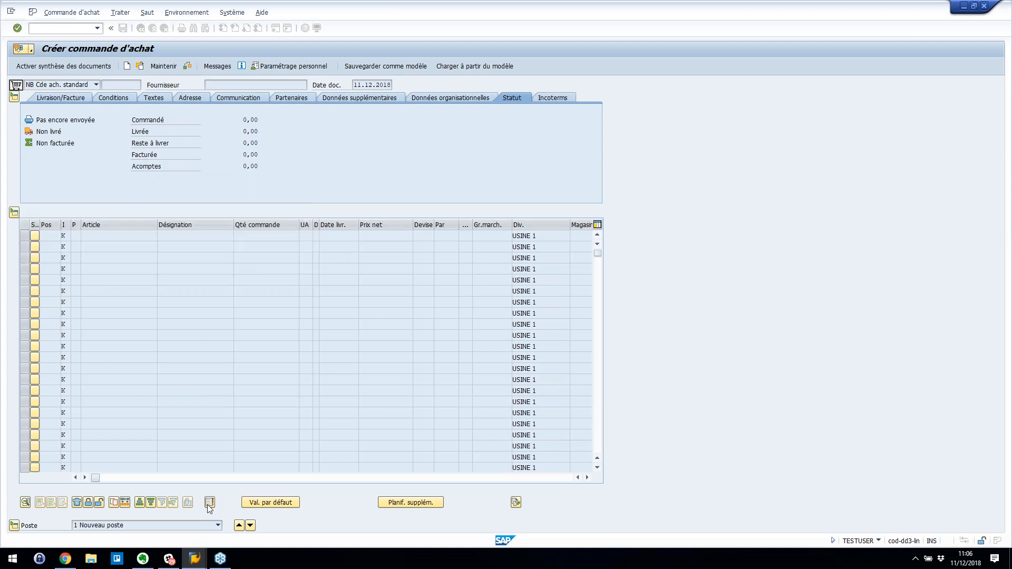
click(210, 505)
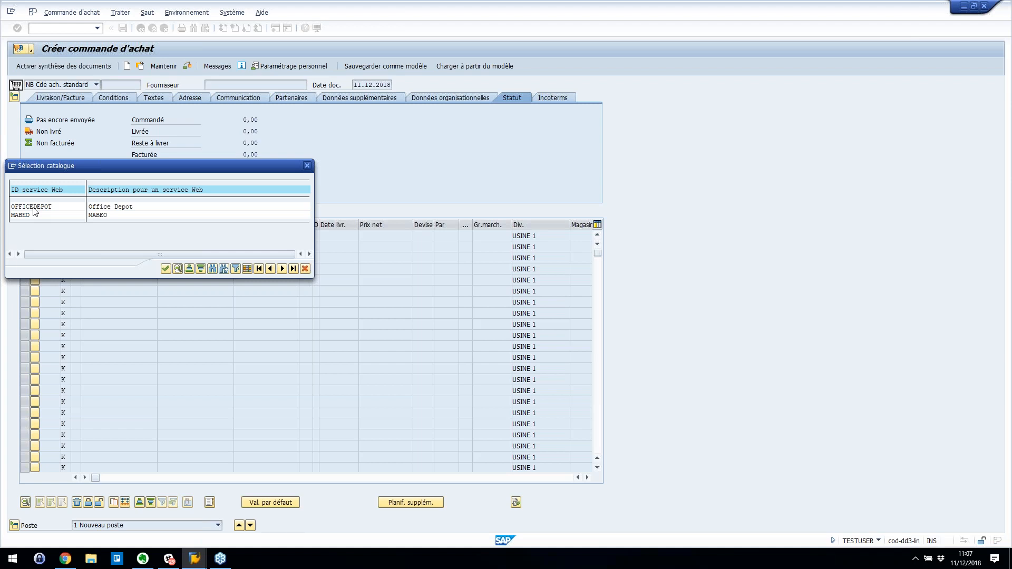
- Basket 4 QuoVadis Semainier planners and 2 Baltique Organisers from OFFICEDEPOT Blocs et cahiers, then validate
double_click(54, 208)
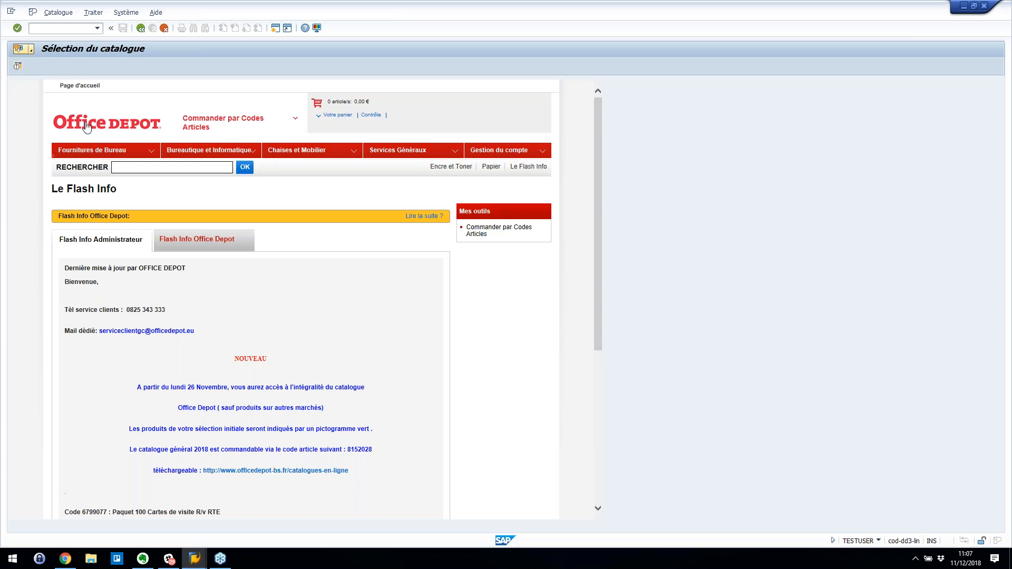
mouse_move(112, 152)
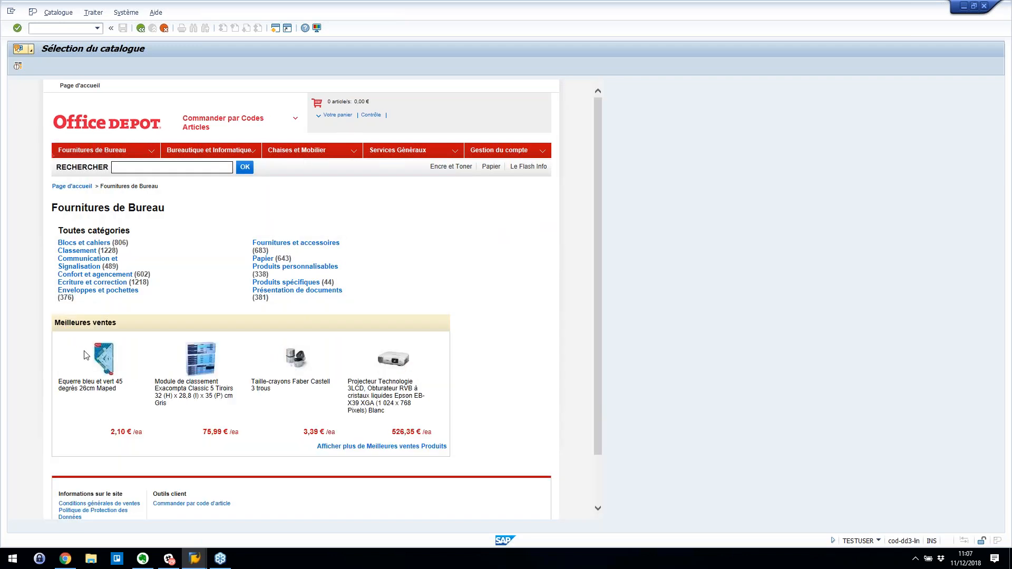
click(92, 243)
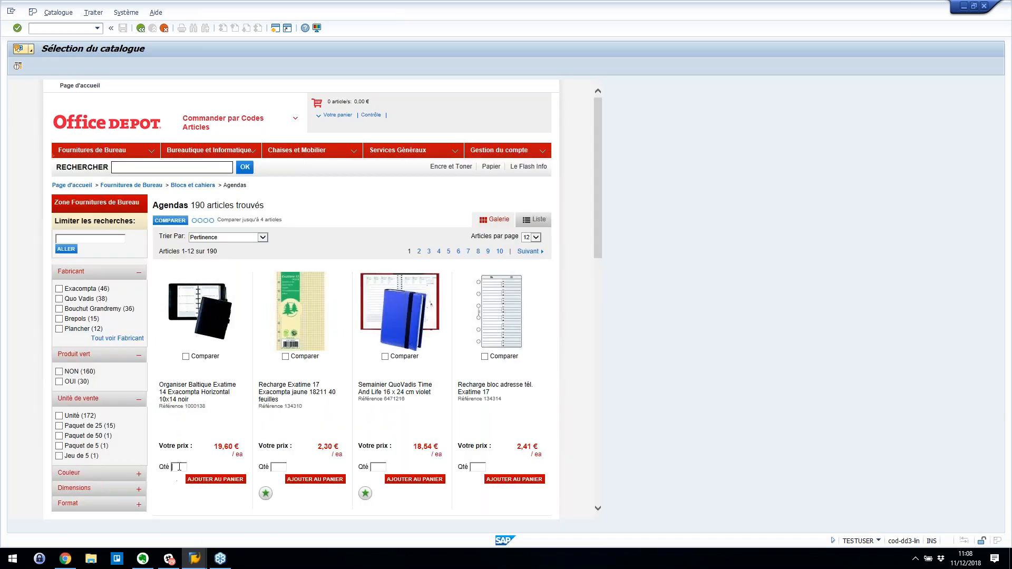
text(2)
click(419, 482)
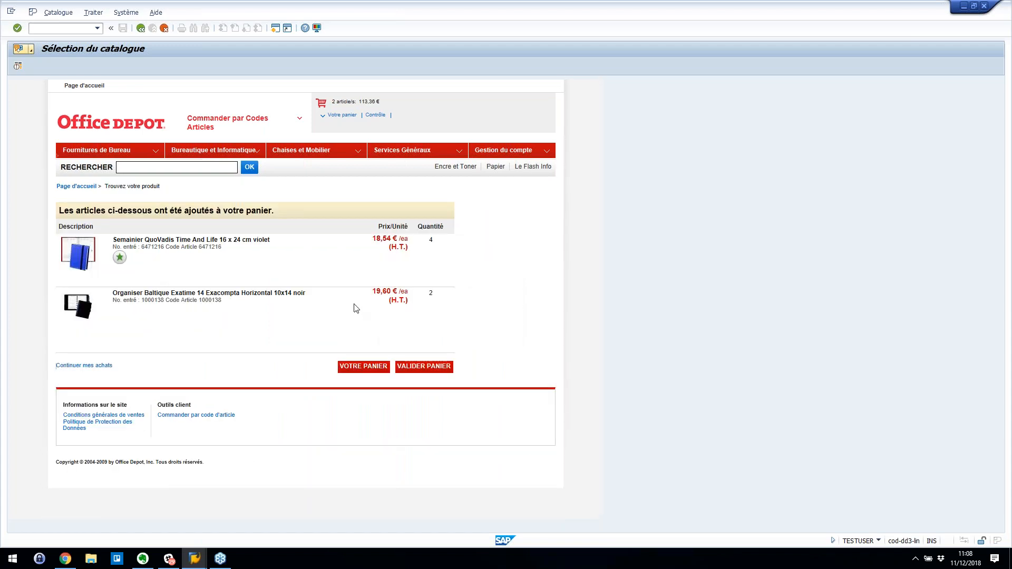
click(425, 367)
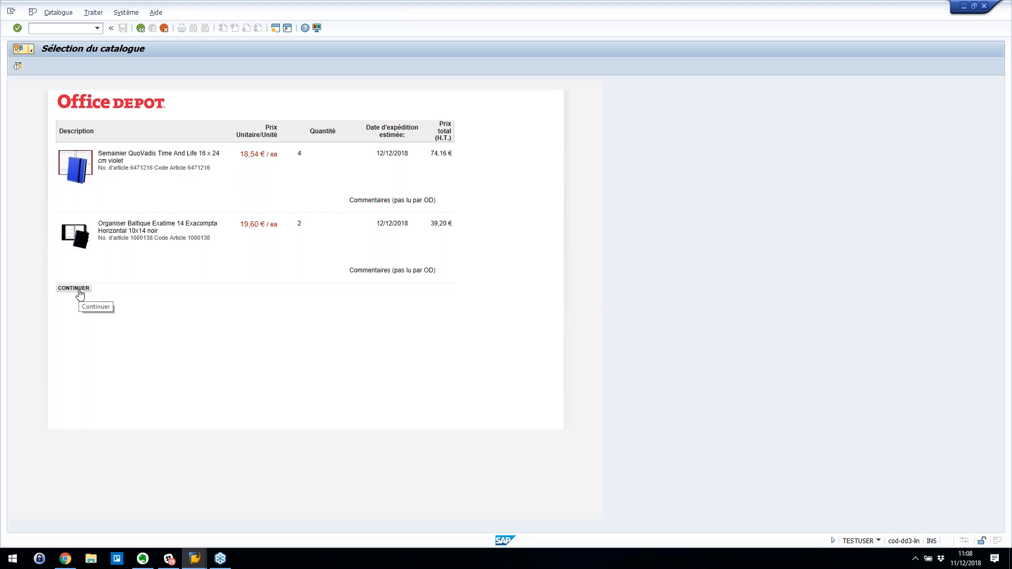
click(79, 291)
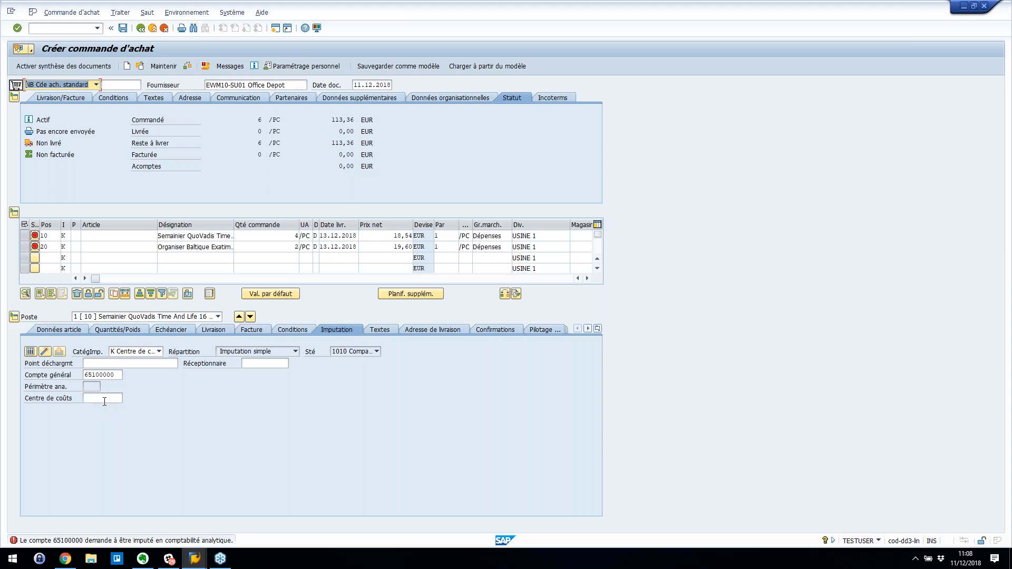
- Set cost centre 10101601 on item 10 from the recent entries
click(104, 399)
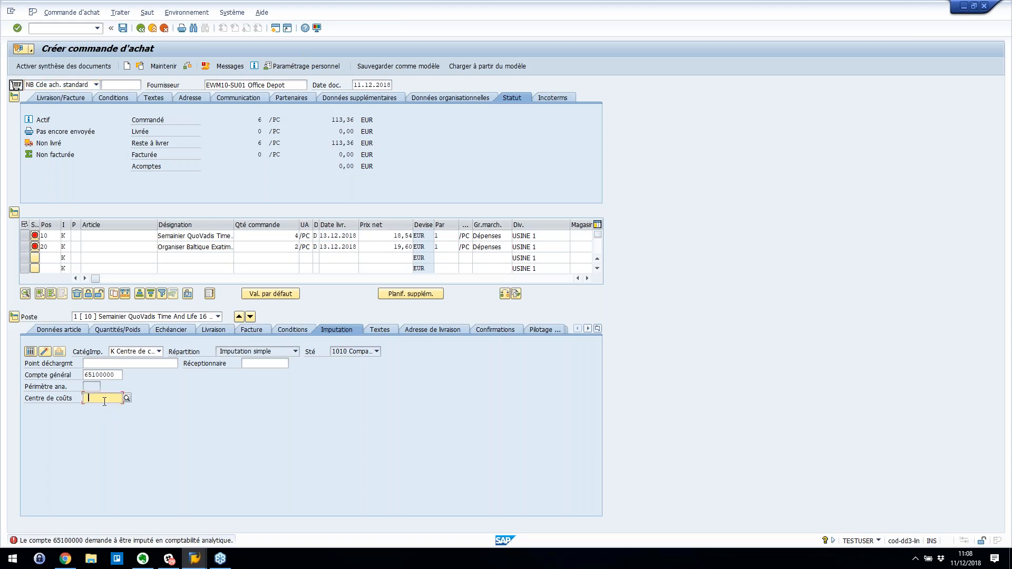
click(104, 401)
click(105, 407)
key(Return)
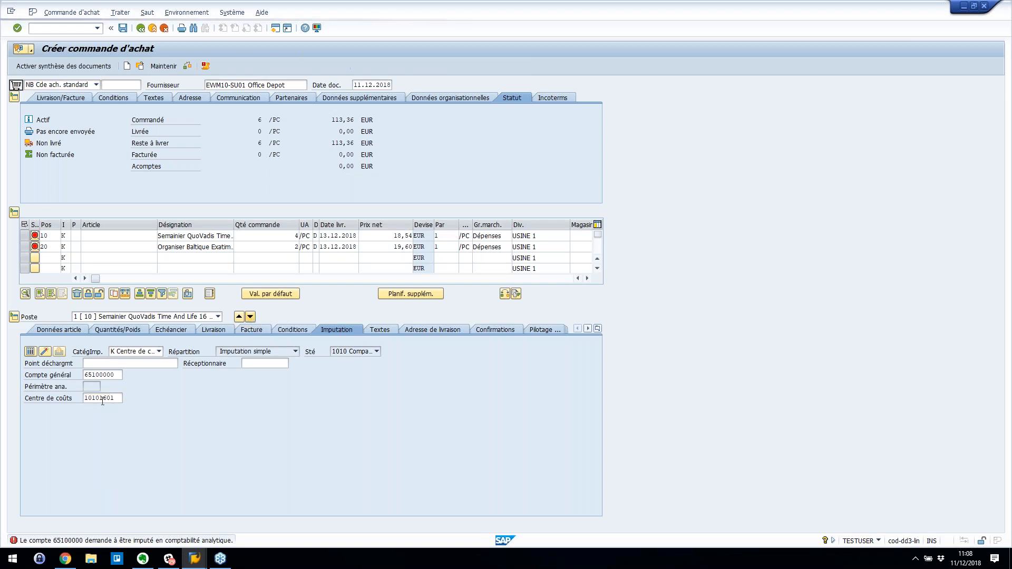
- Copy cost centre 10101601 from item 10 into item 20, then check the purchase order
click(103, 401)
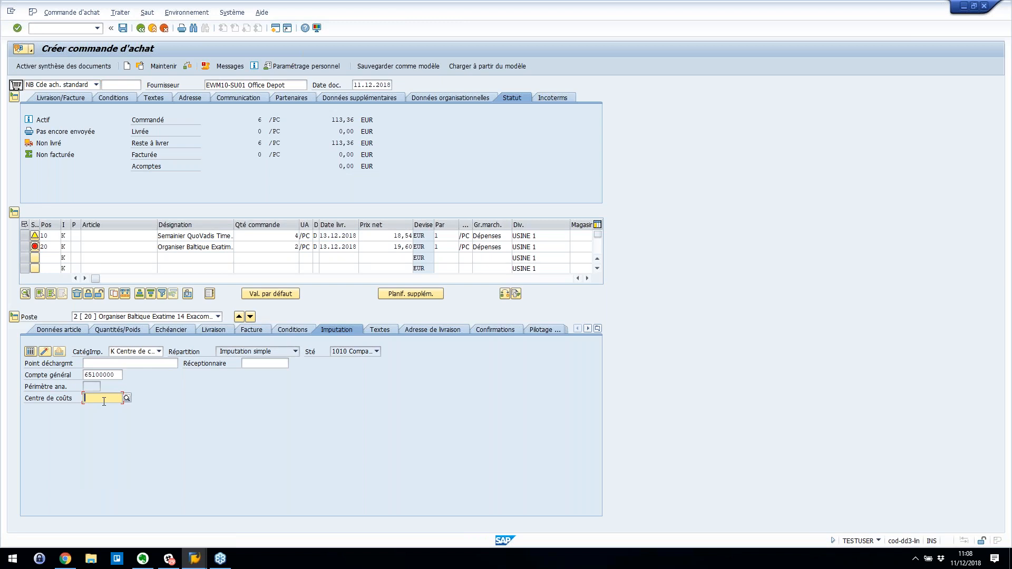
text(S)
key(BackSpace)
text(S)
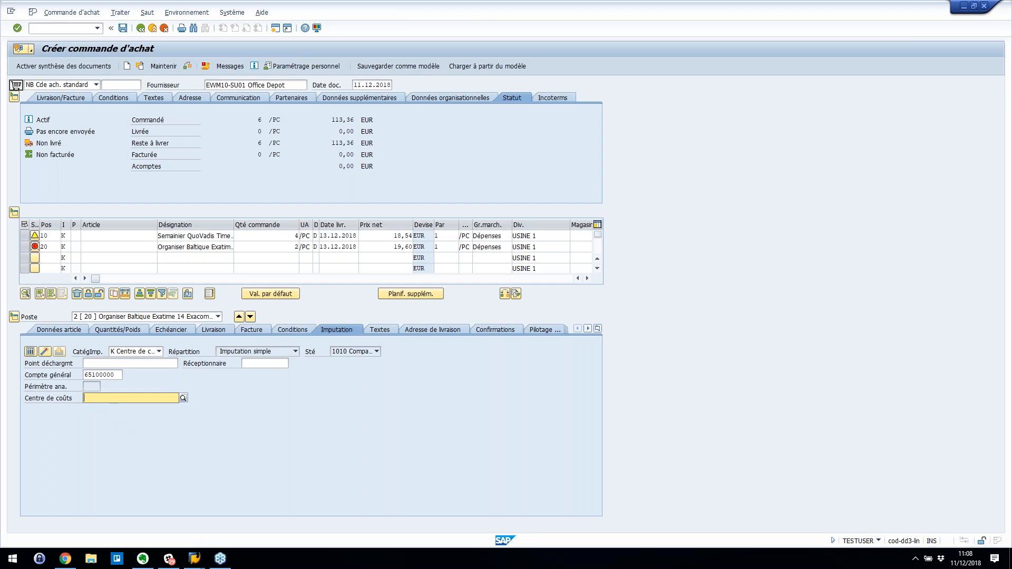
key(BackSpace)
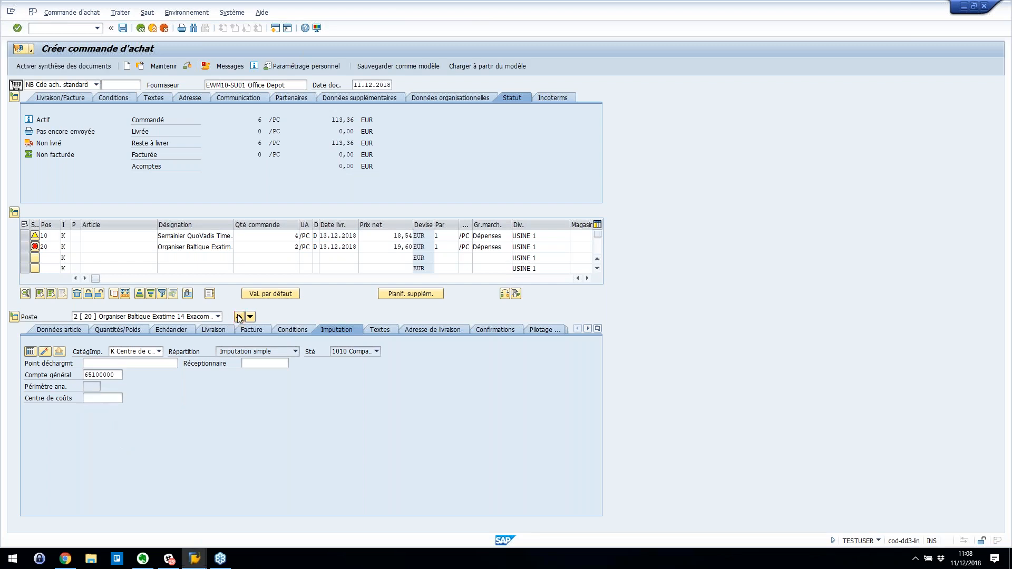
click(238, 317)
click(119, 399)
double_click(119, 398)
key(ctrl+c)
click(119, 398)
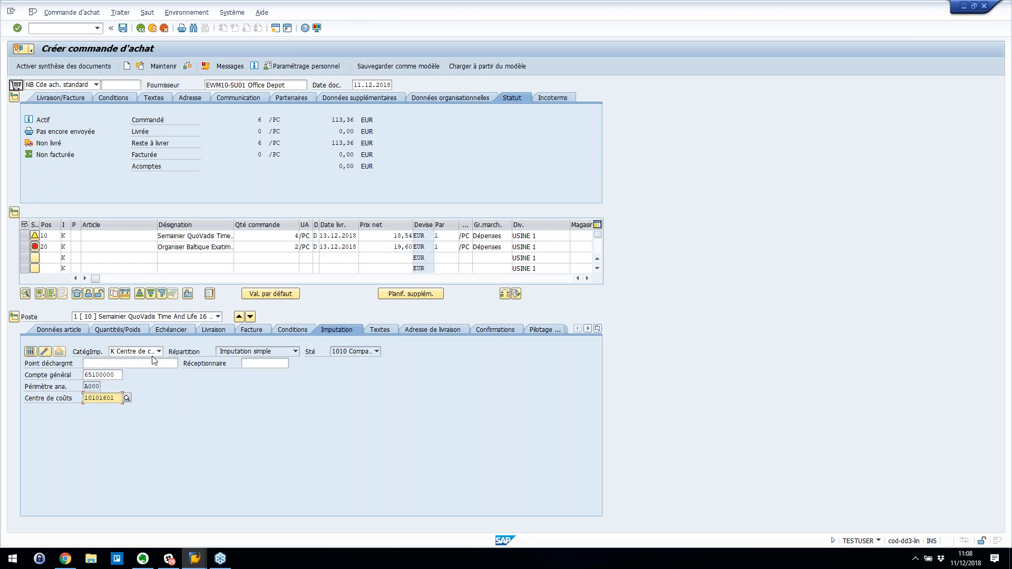
click(250, 317)
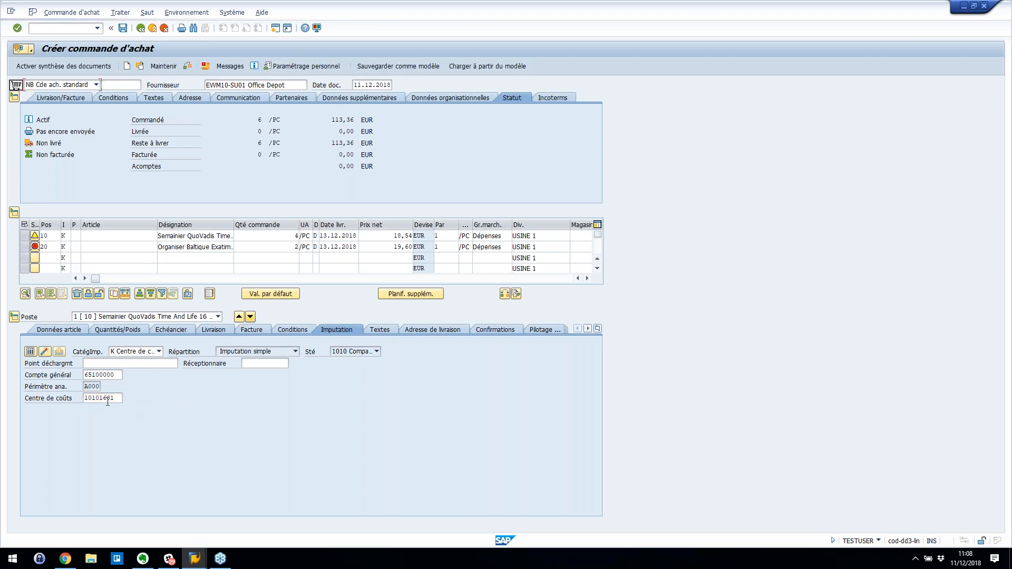
key(ctrl+v)
key(Return)
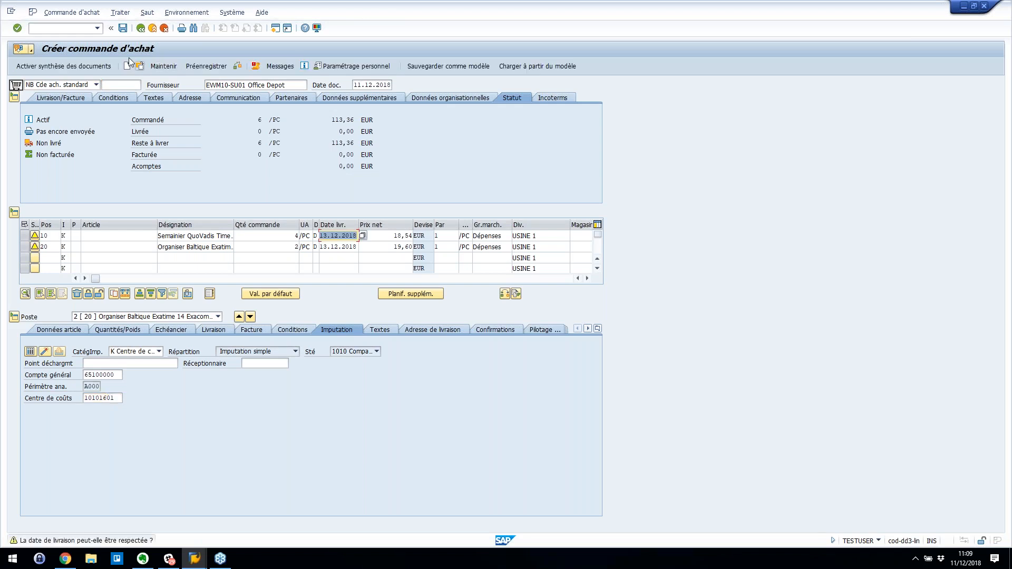
click(238, 68)
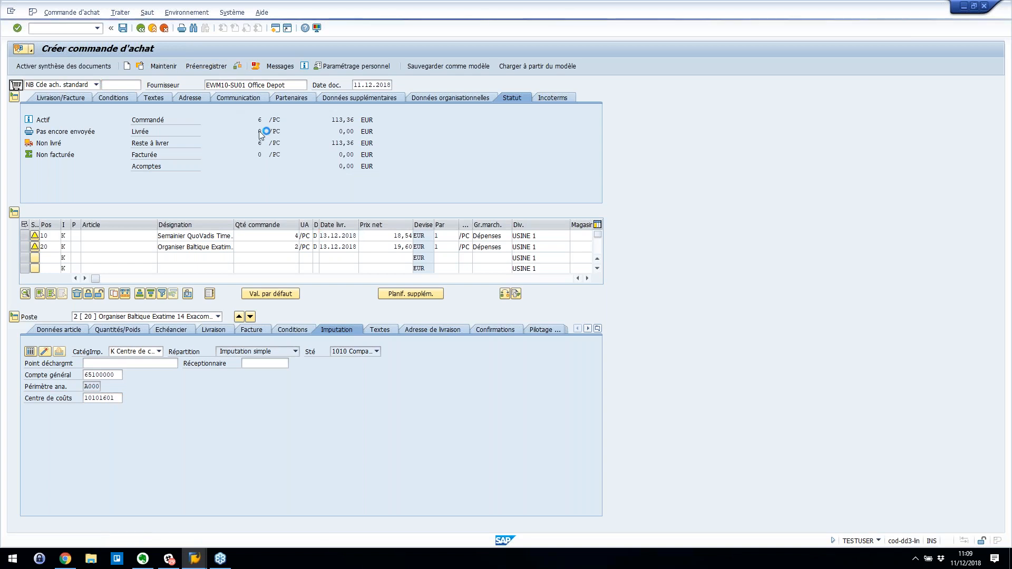
- Leave the ABAP runtime error and start a new purchase order with ME21N
click(141, 28)
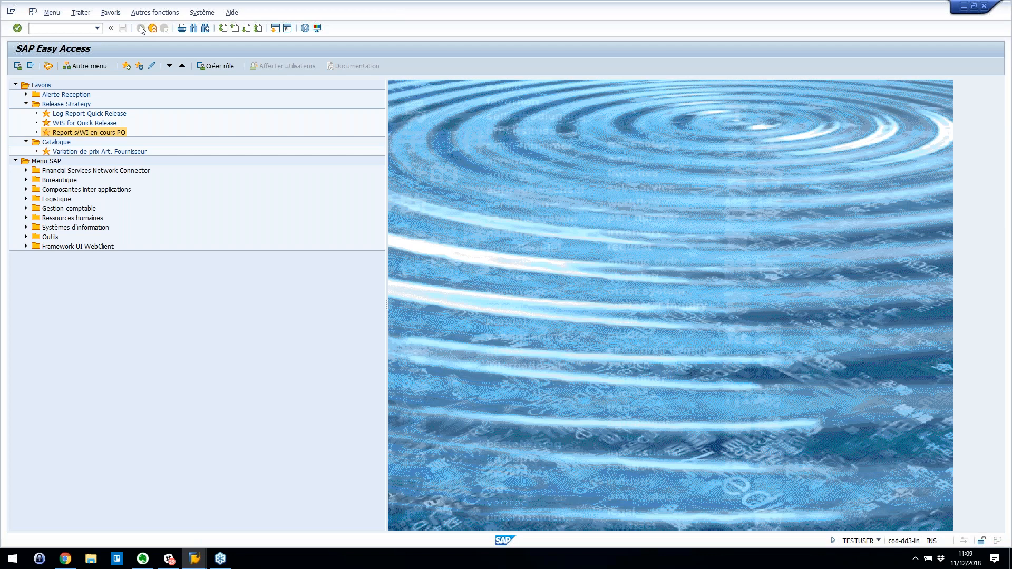
click(83, 28)
text(ME21N)
key(Return)
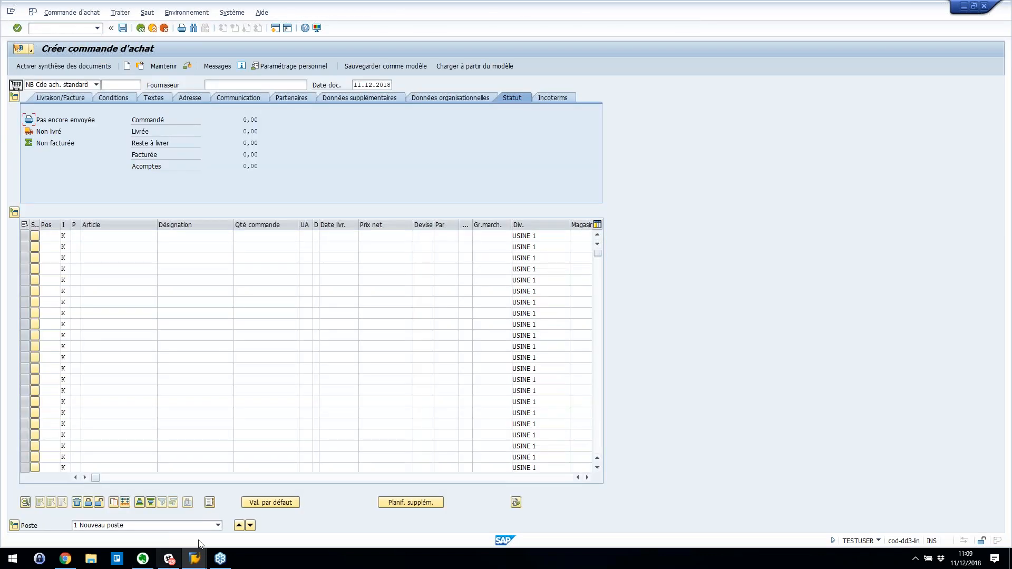
click(209, 502)
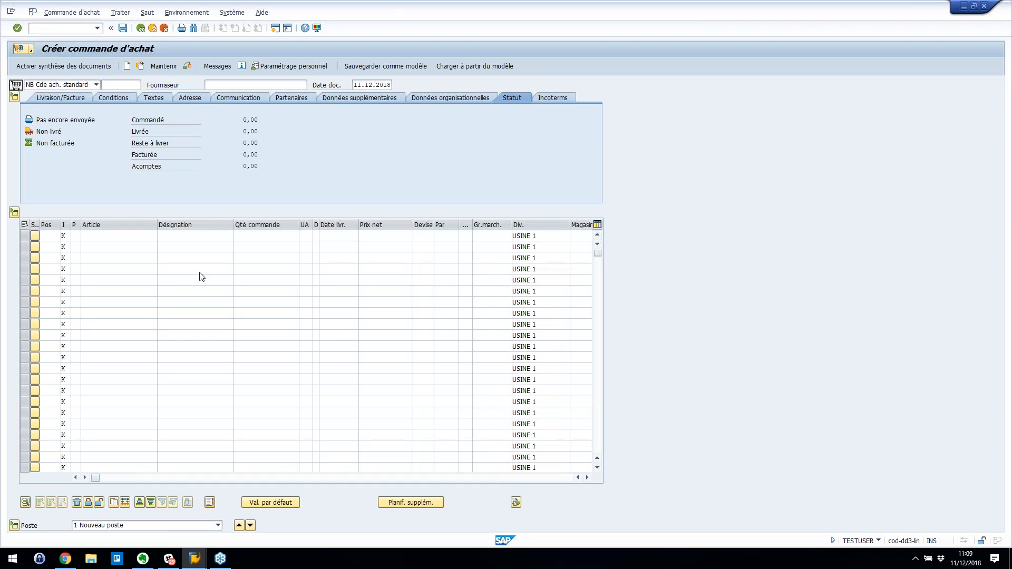
- Basket 3 QuoVadis Semainier planners and 2 Baltique Organisers from OFFICEDEPOT and transfer them to the order
double_click(27, 208)
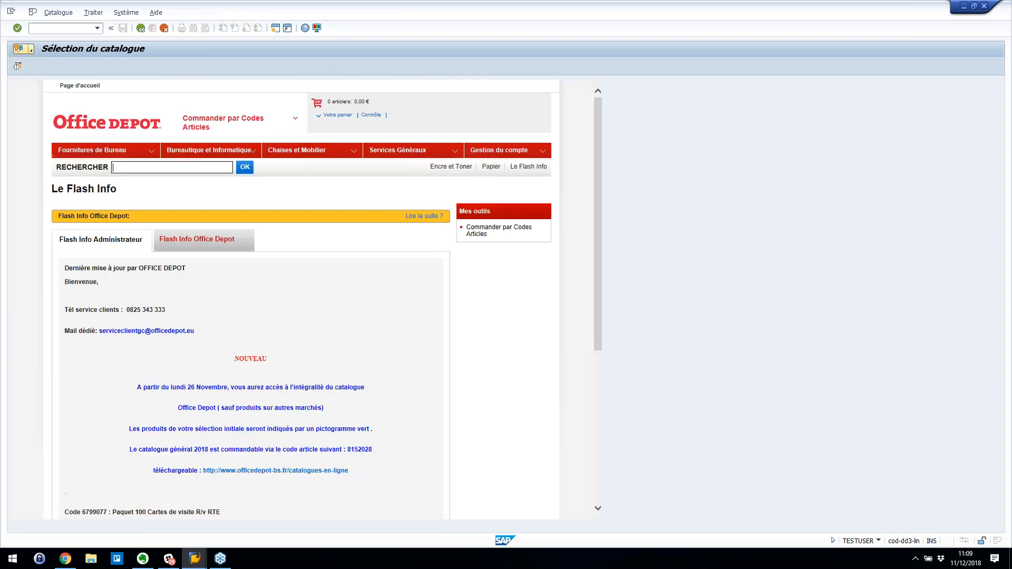
click(95, 151)
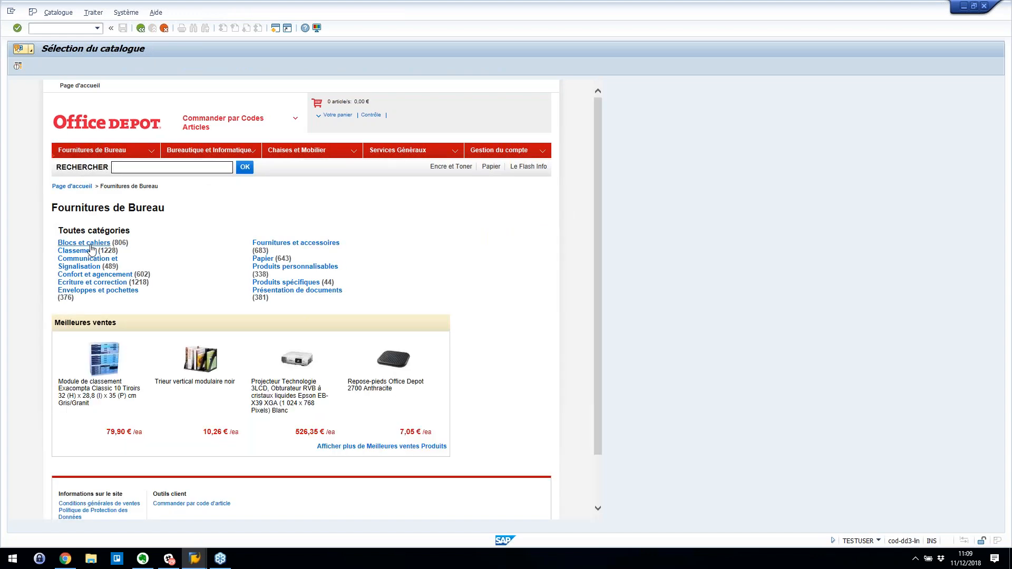
click(87, 244)
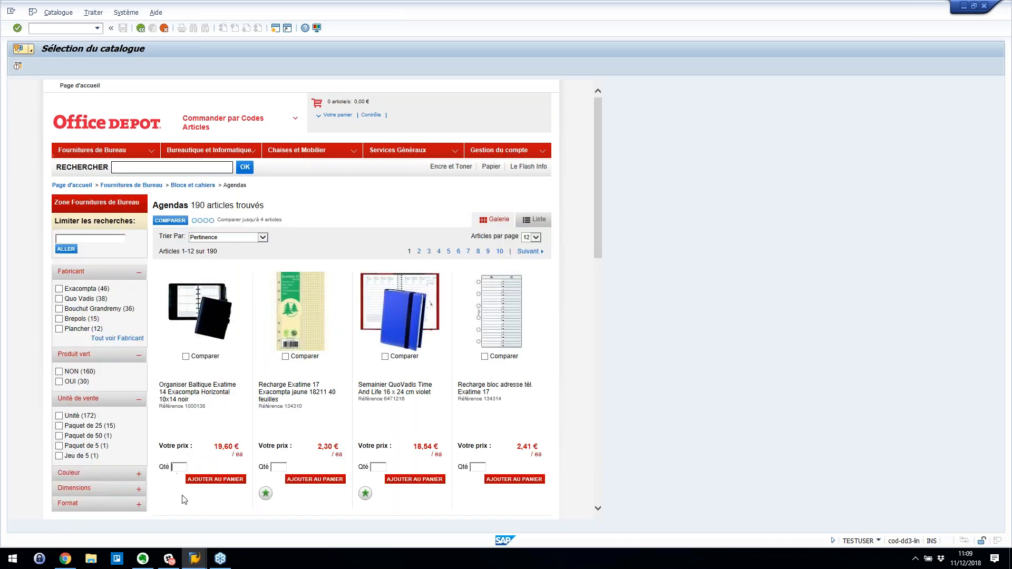
text(2)
click(381, 467)
text(3)
click(417, 480)
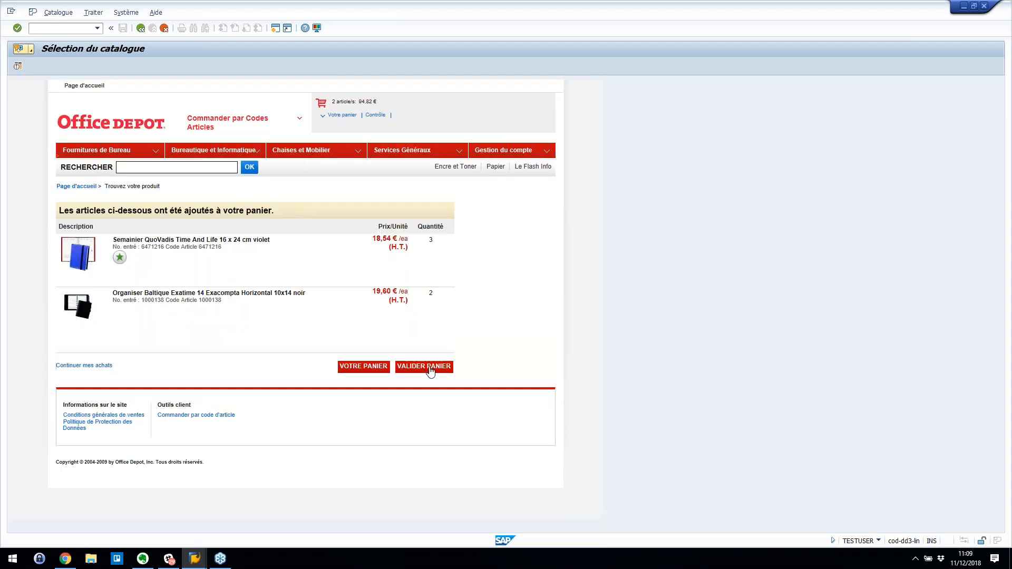
click(430, 369)
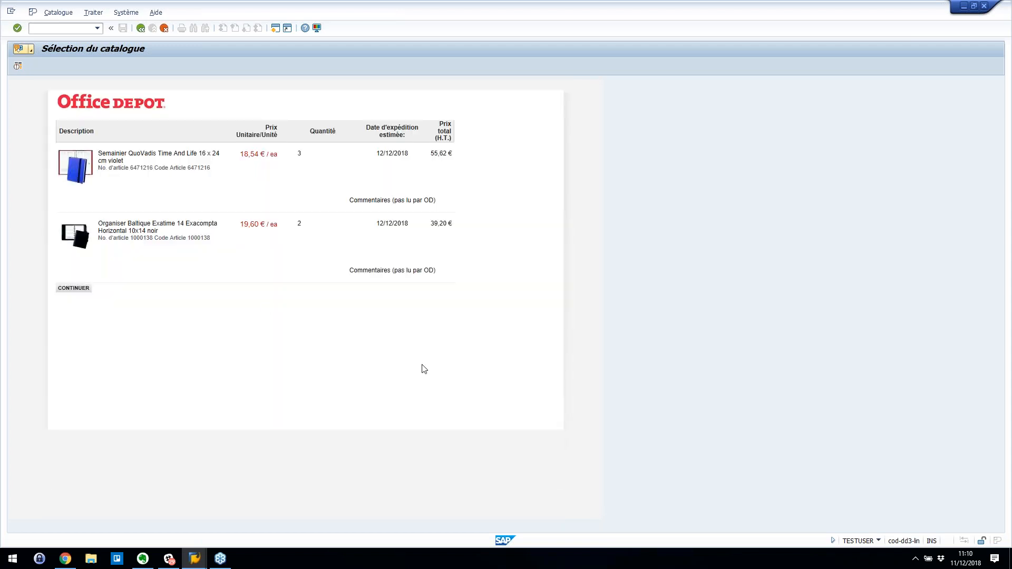
click(74, 289)
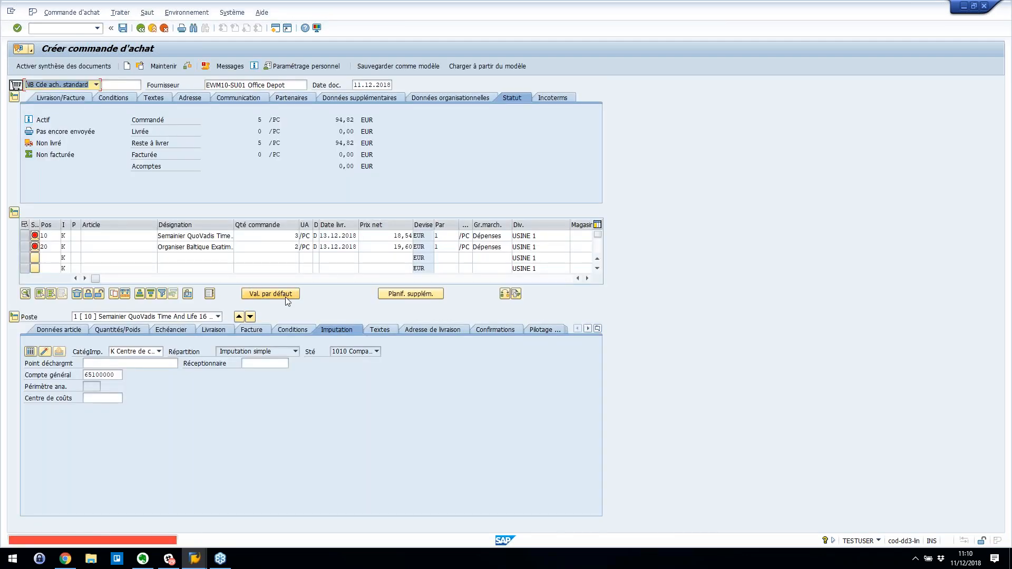
- Enter cost centre 10101601 for items 10 and 20 and save the purchase order
text(10101601)
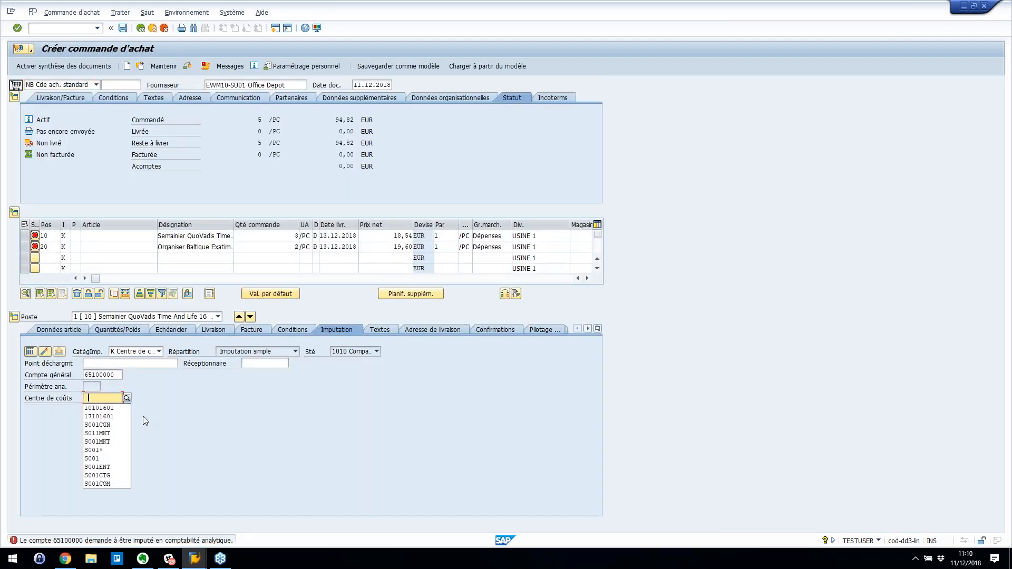
key(Return)
click(250, 318)
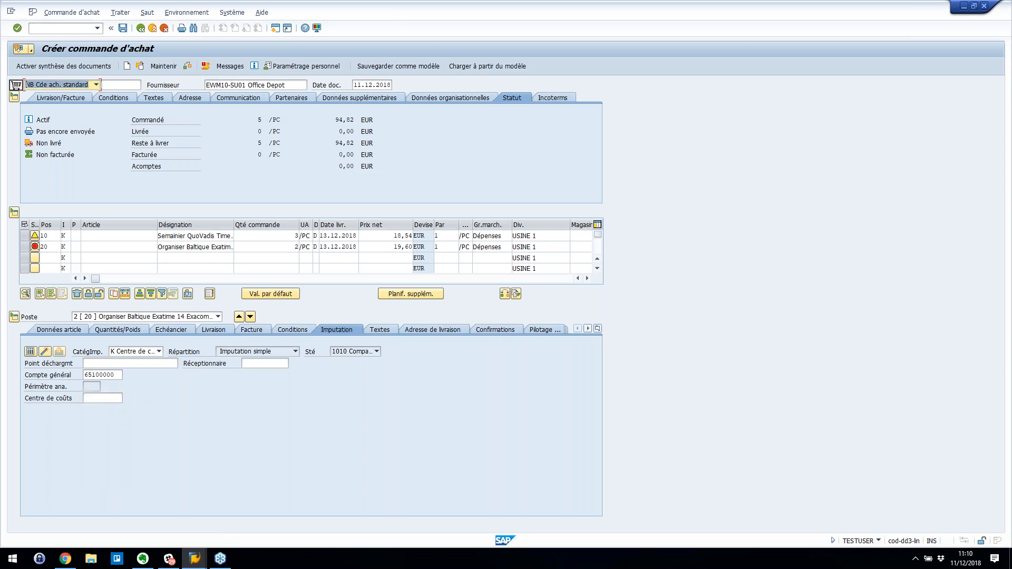
click(103, 399)
text(10101601)
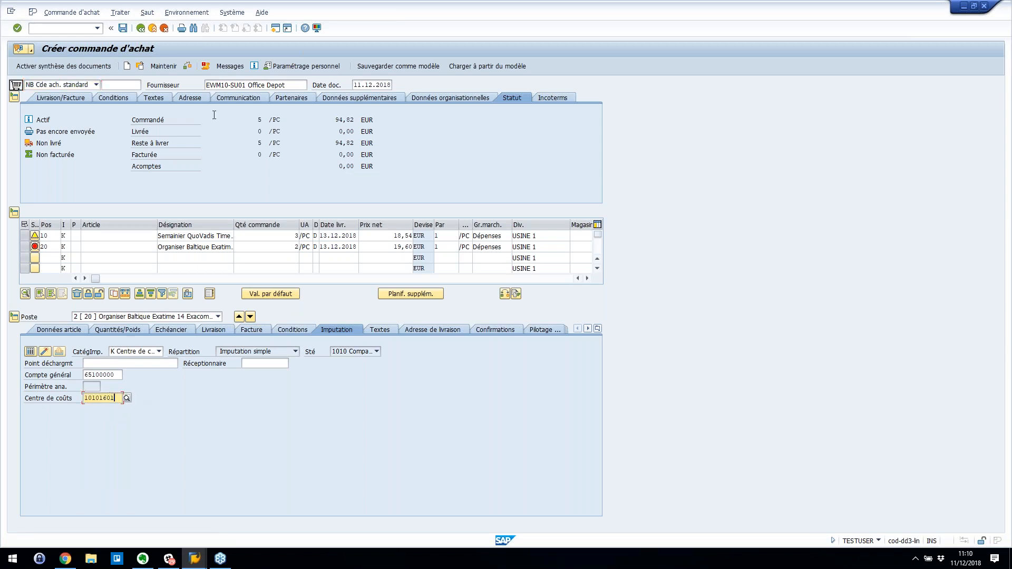
click(122, 28)
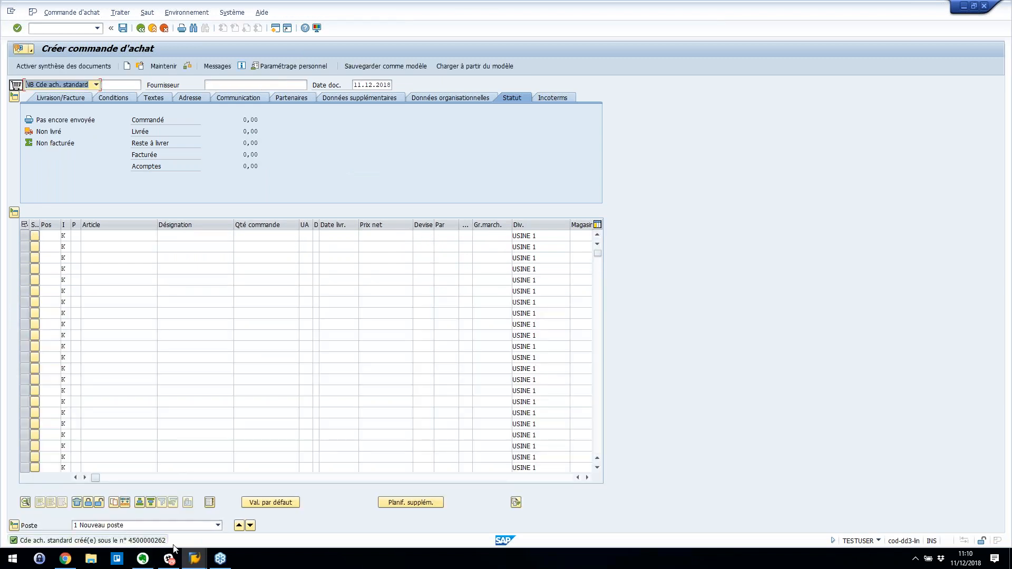
click(140, 67)
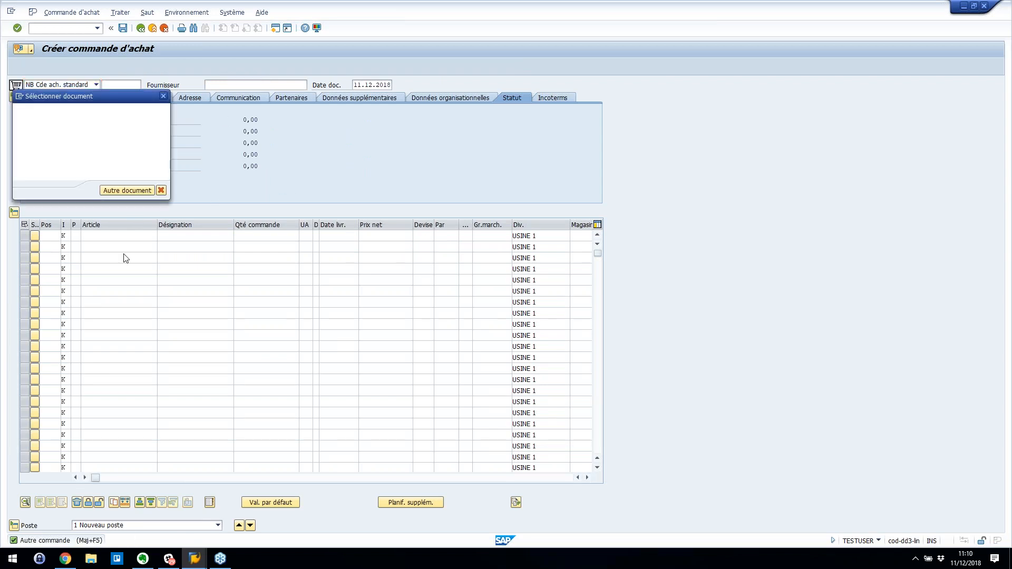
click(131, 193)
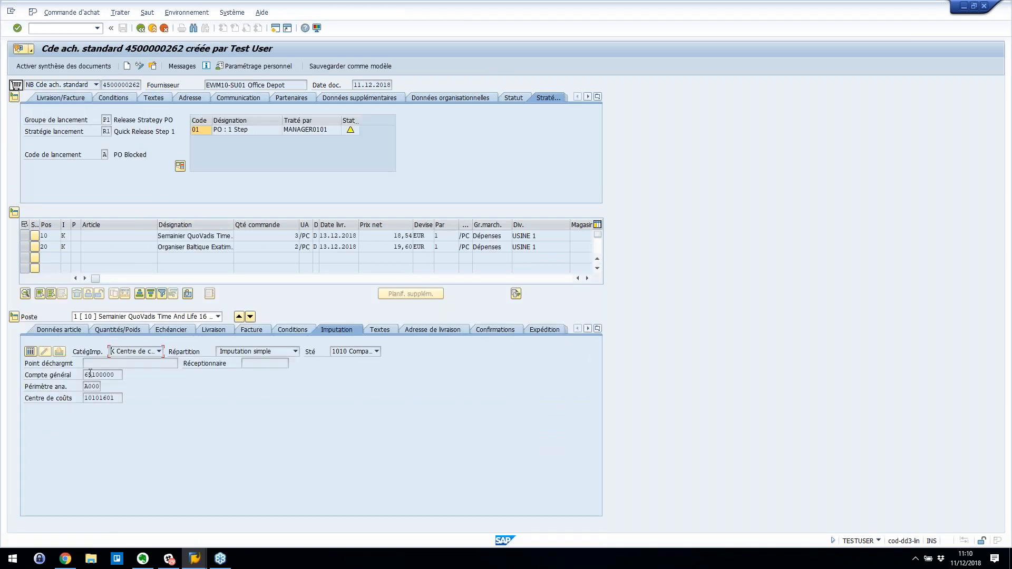
click(60, 329)
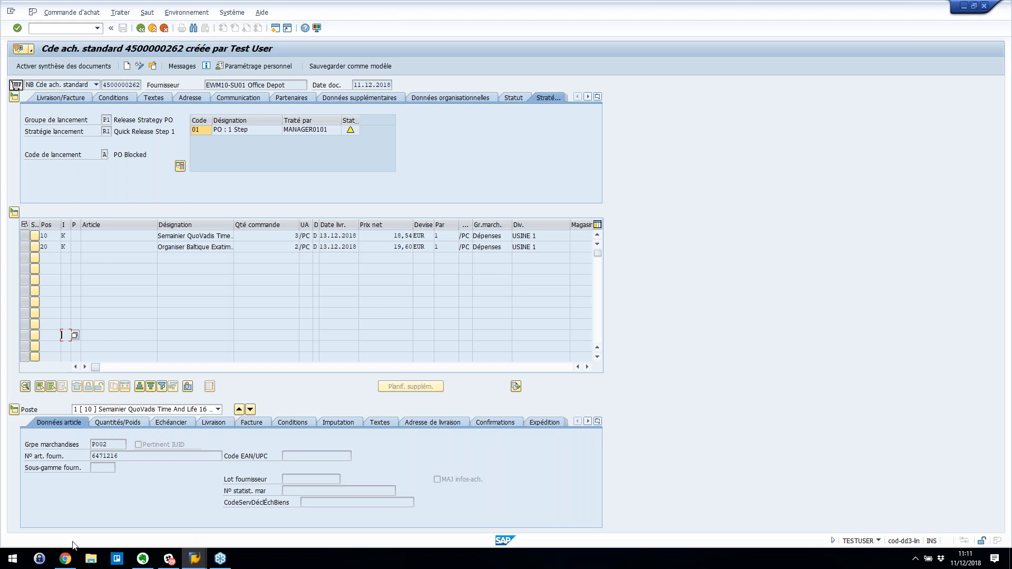
click(65, 559)
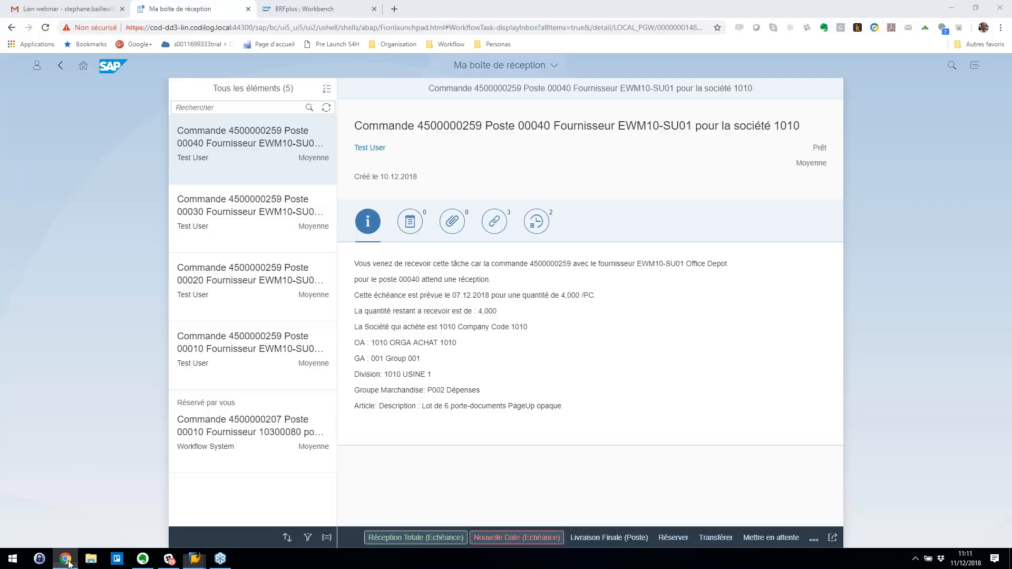
- In the BRFplus workbench, try switching the repository view to favourites and submit the sign-in form
click(296, 9)
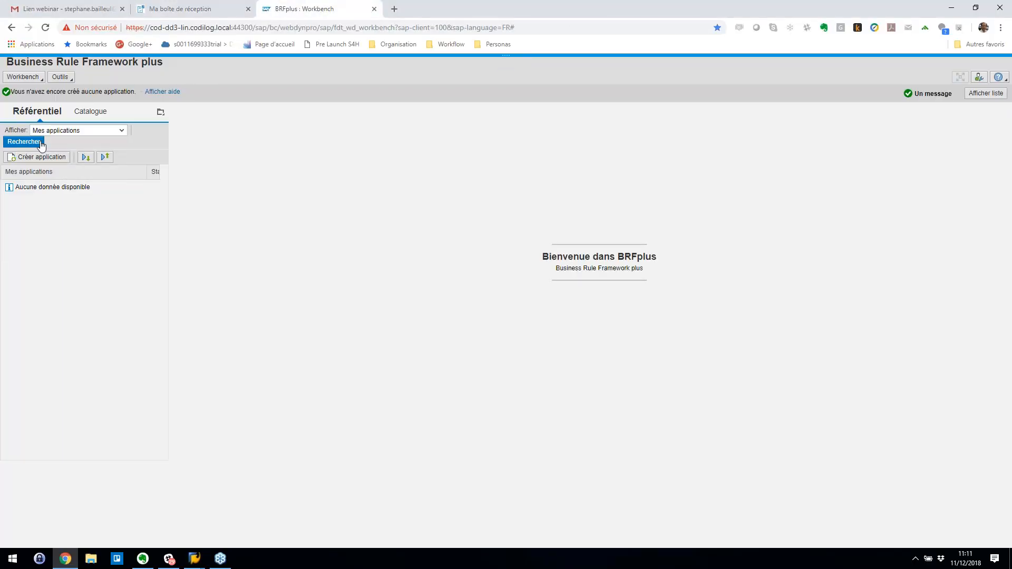
click(122, 131)
click(122, 130)
click(120, 130)
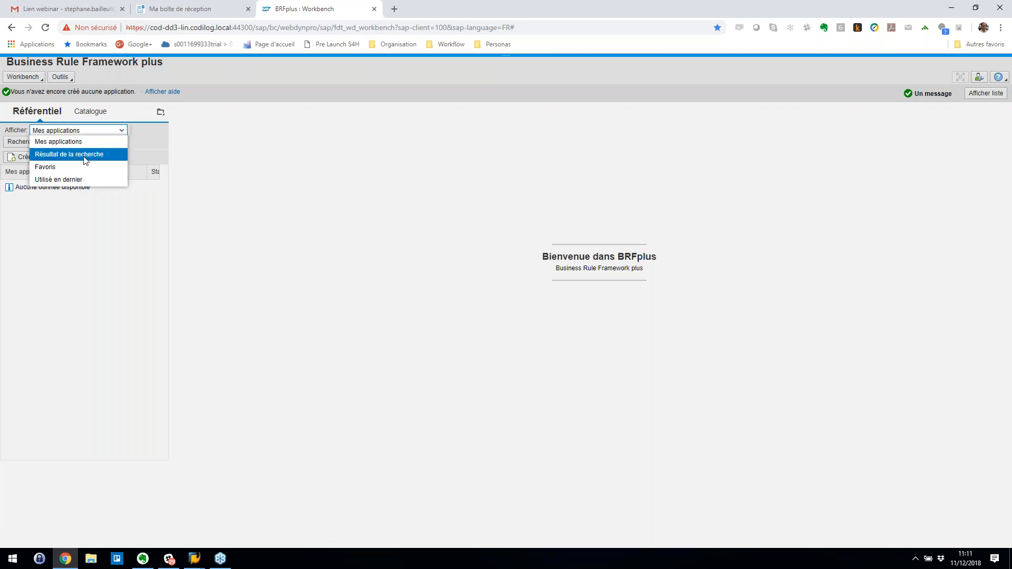
click(86, 168)
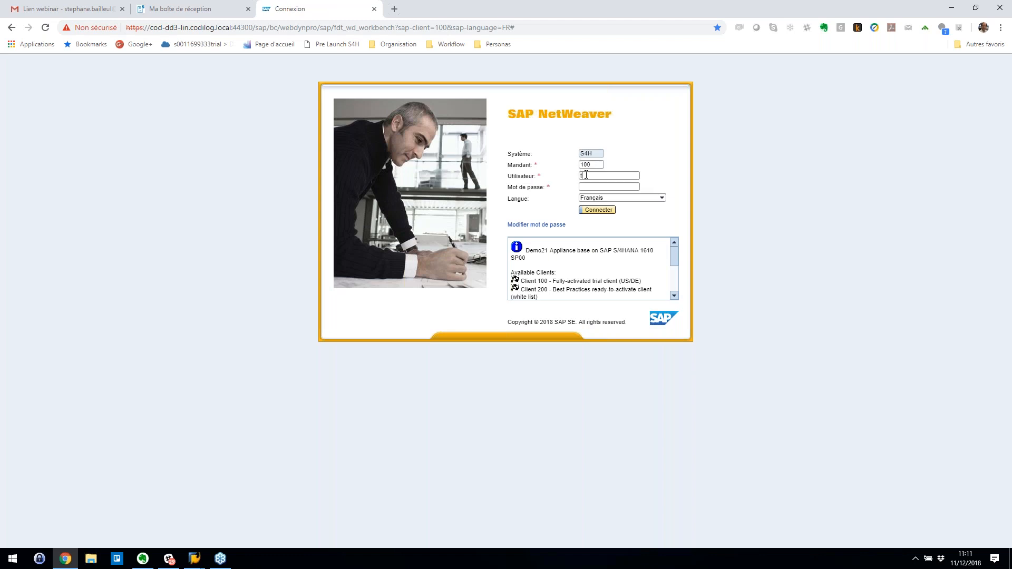
text(user)
click(607, 211)
- Reload the workbench URL and log in again with the user name and password
click(439, 24)
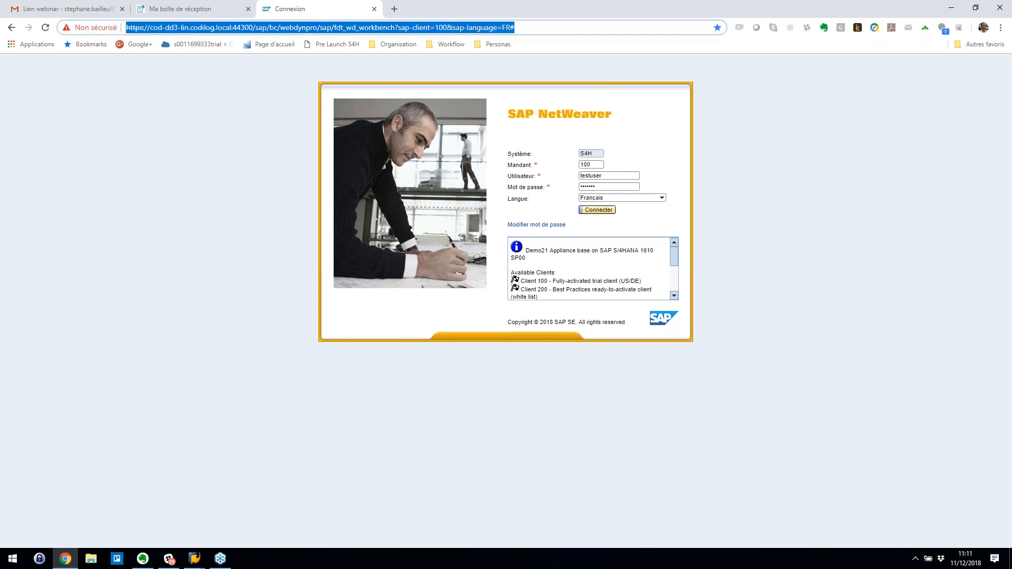
key(Return)
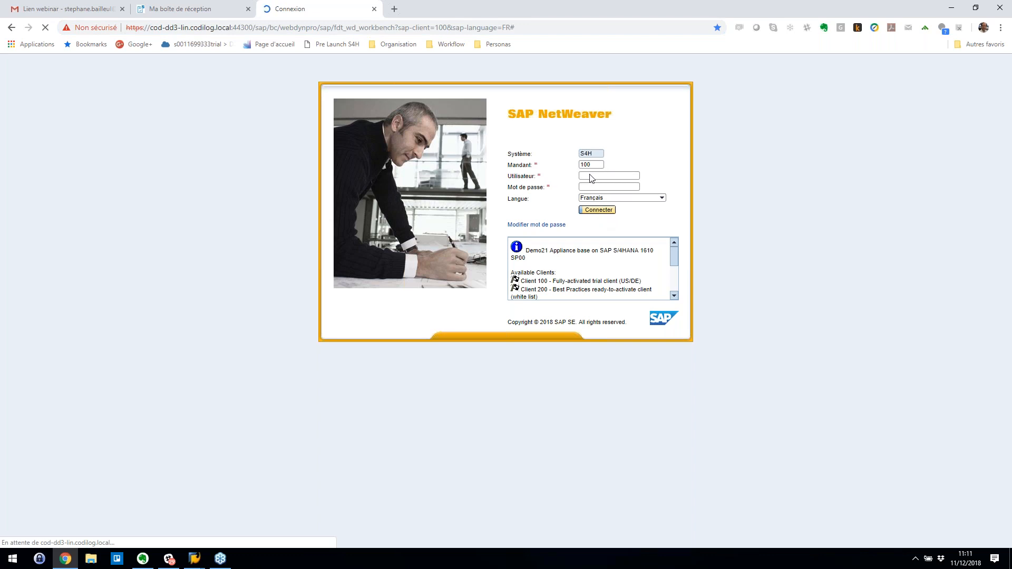
text(testuser)
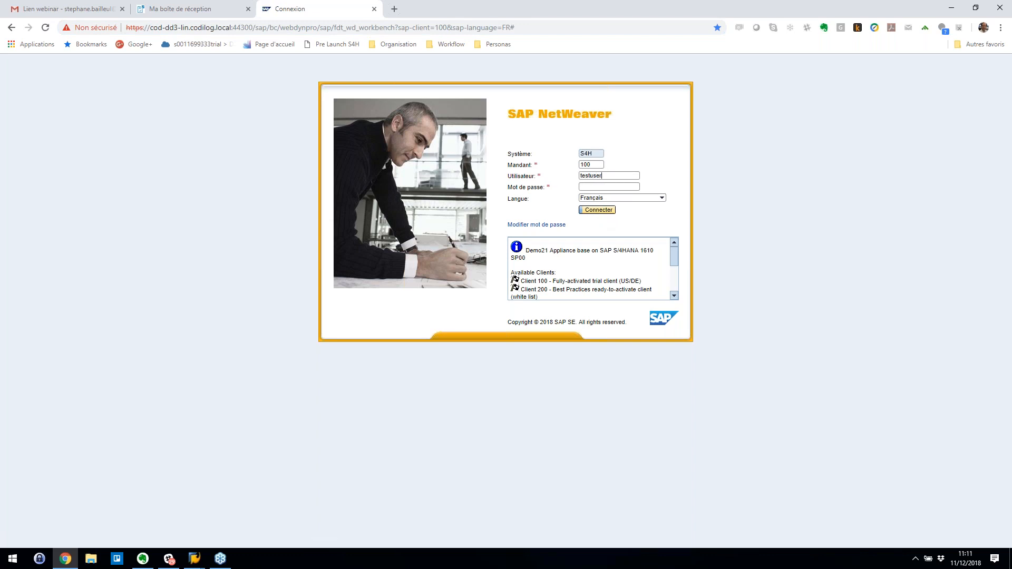
key(Tab)
text(**)
key(Return)
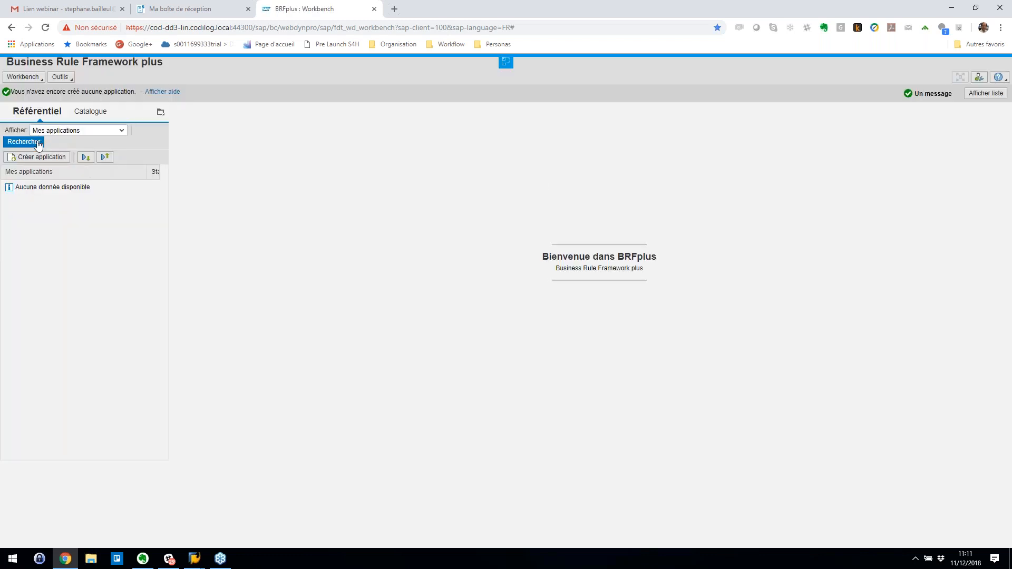
- From Favoris, open rule set Regle OCI Map and inspect decision table DT_OCI_MATGROUP
click(122, 130)
click(45, 167)
click(6, 169)
click(12, 183)
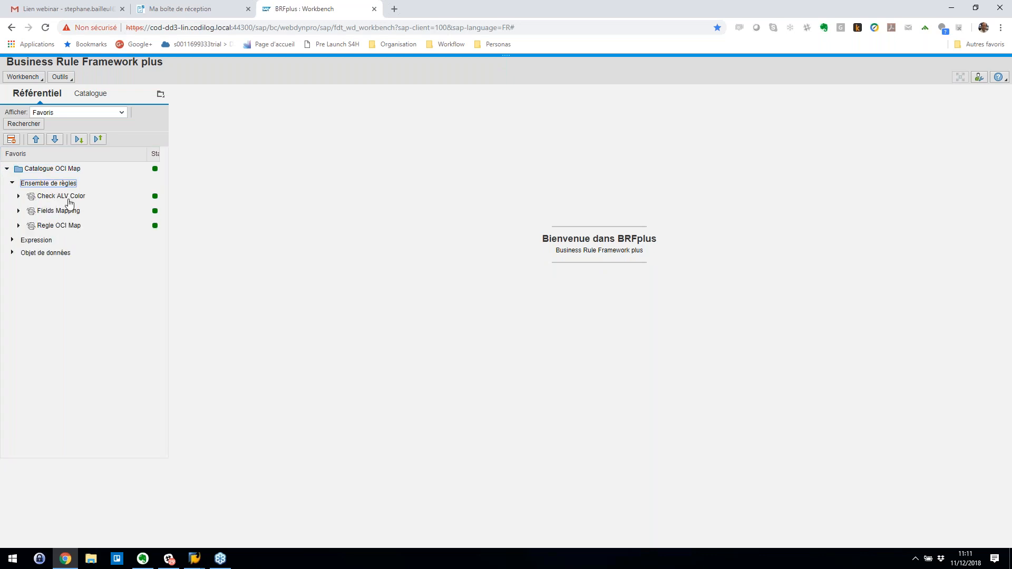
click(66, 228)
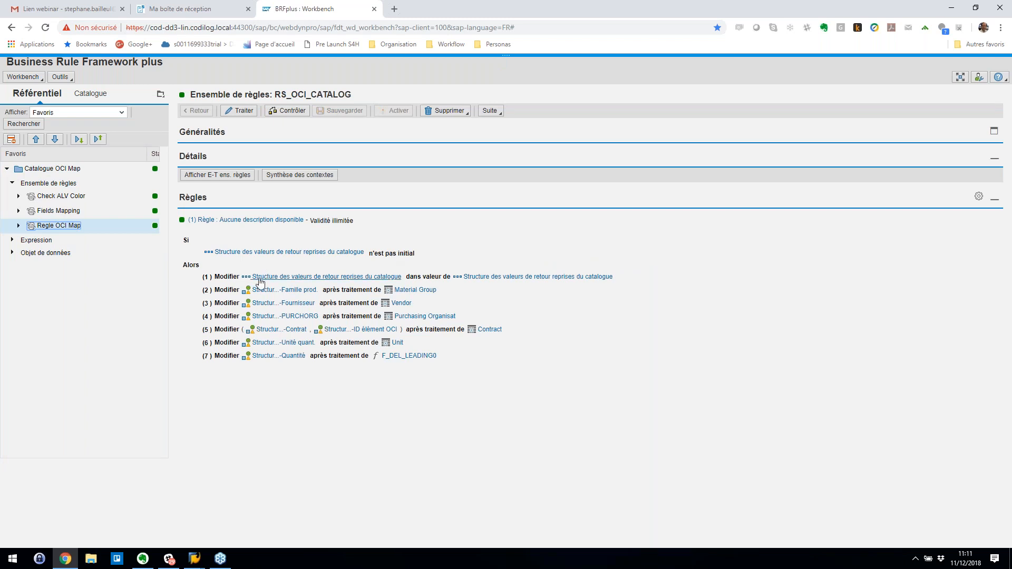
click(416, 291)
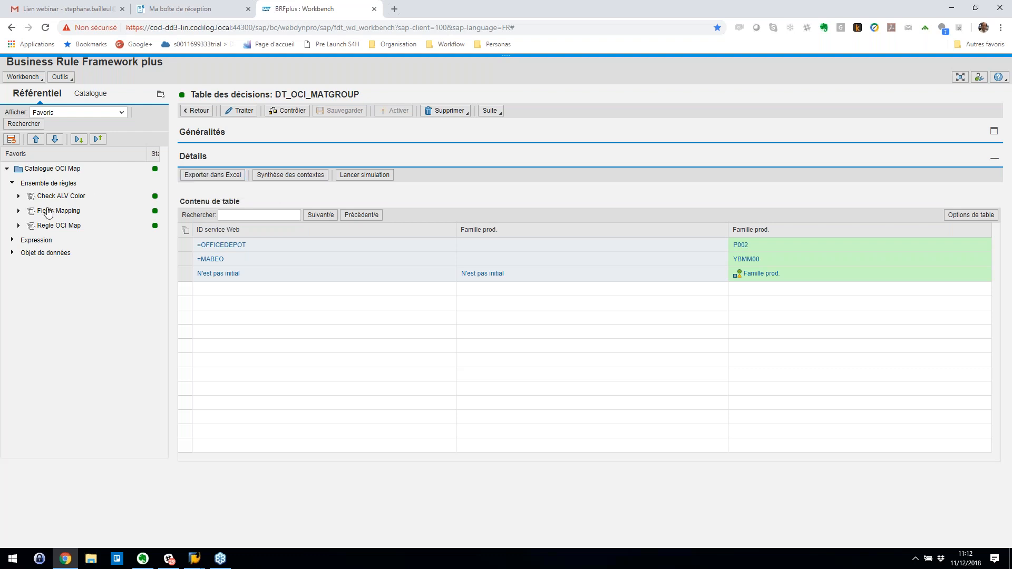
click(195, 112)
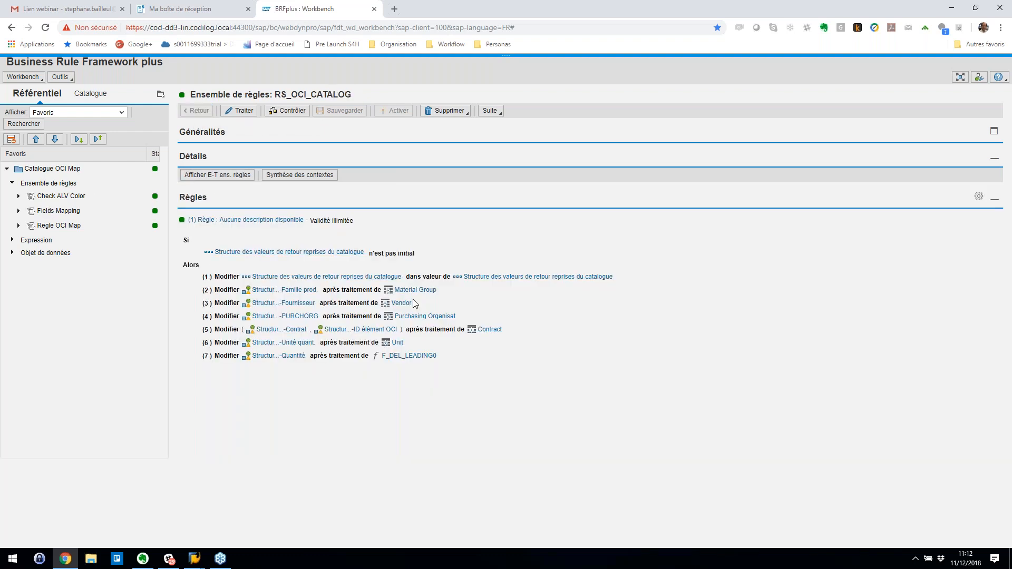
- Inspect the Vendor decision table DT_OCI_VENDOR, then bring back the 'Cde ach. standard' window
click(405, 305)
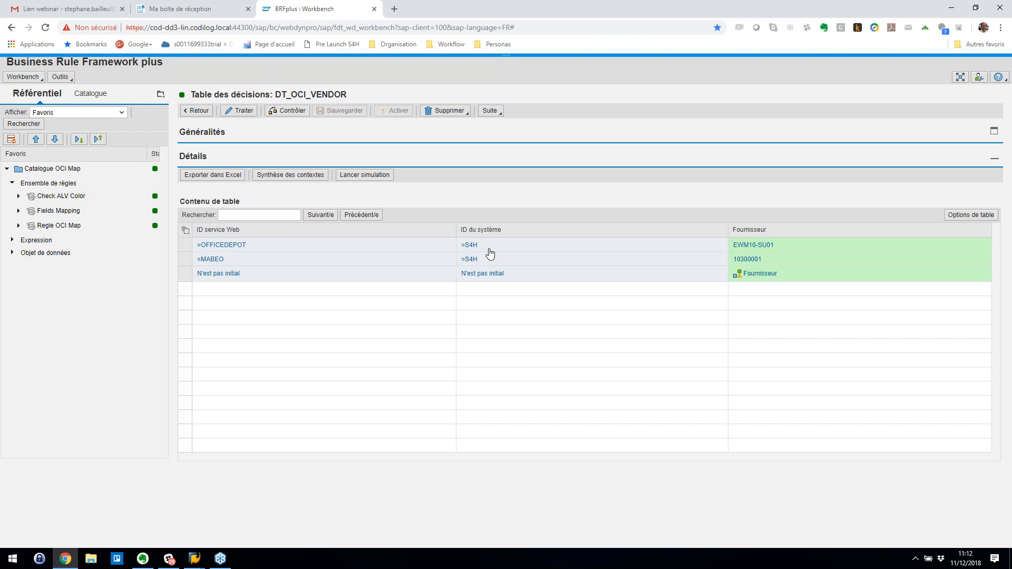
click(196, 111)
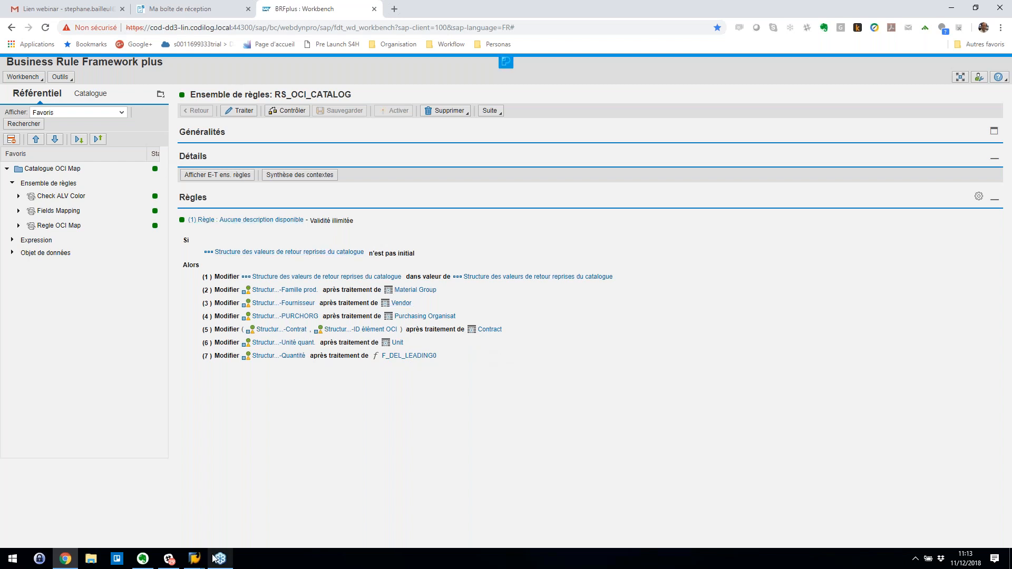
mouse_move(214, 559)
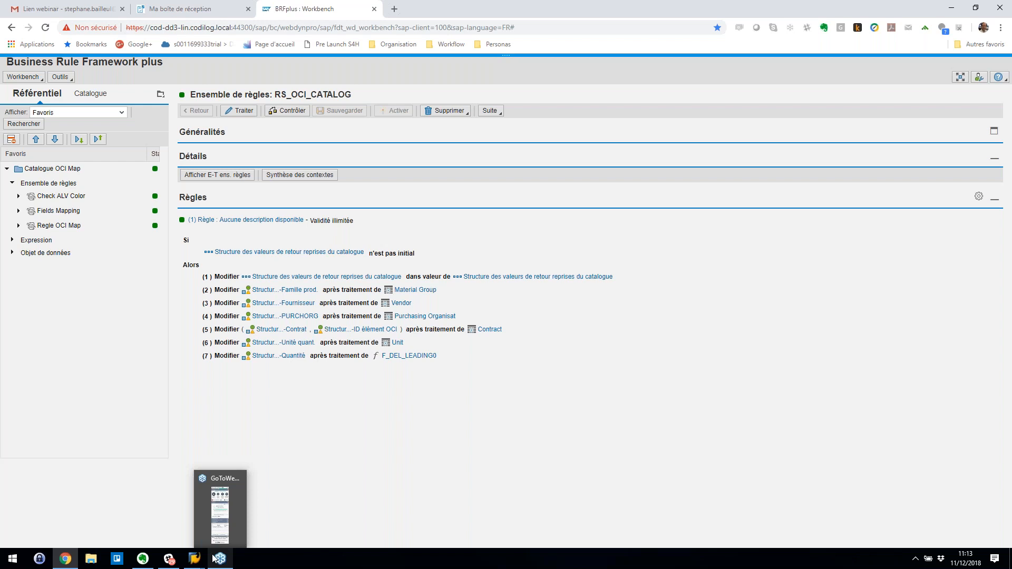
mouse_move(195, 557)
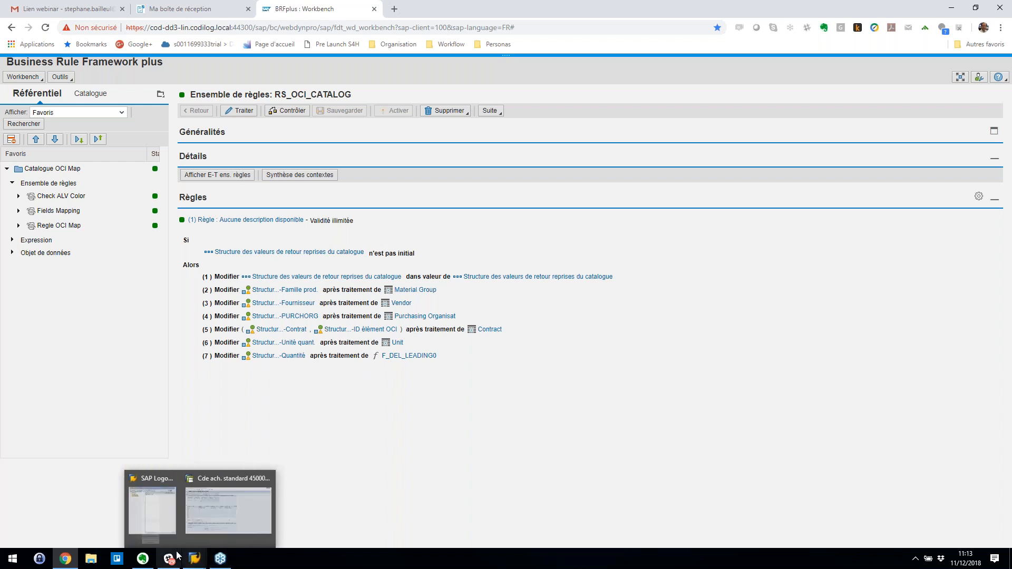
click(210, 525)
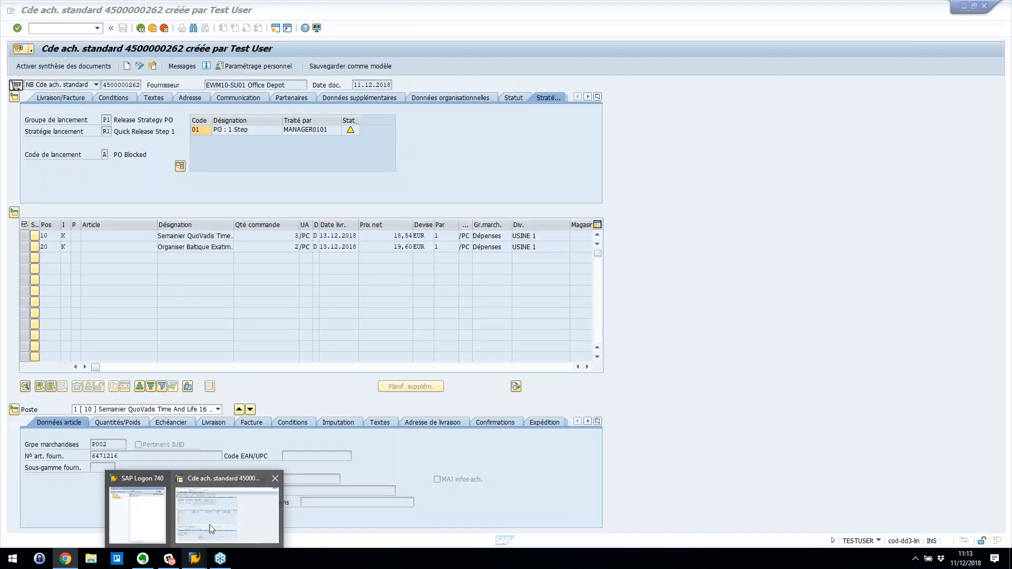
- From Easy Access, run 'Variation de prix Art. Fournisseur' with variant DEMO to get the OCI Catalogue Report
click(141, 28)
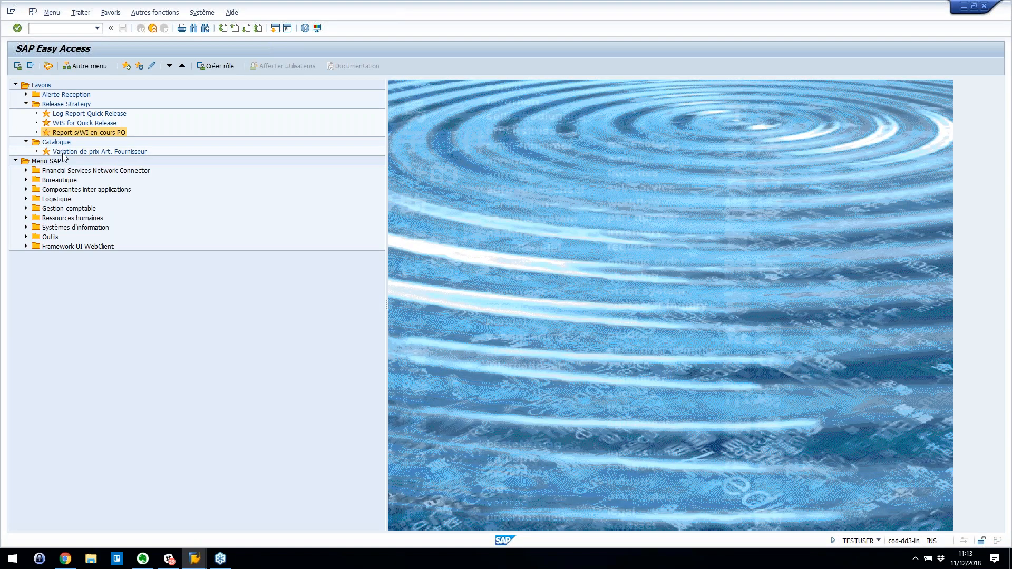
double_click(63, 152)
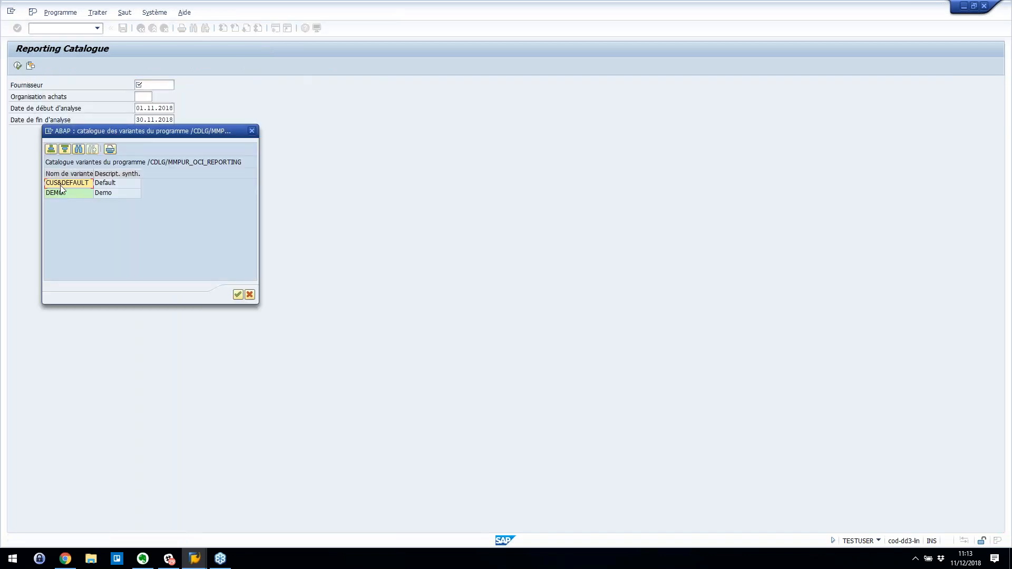
double_click(61, 193)
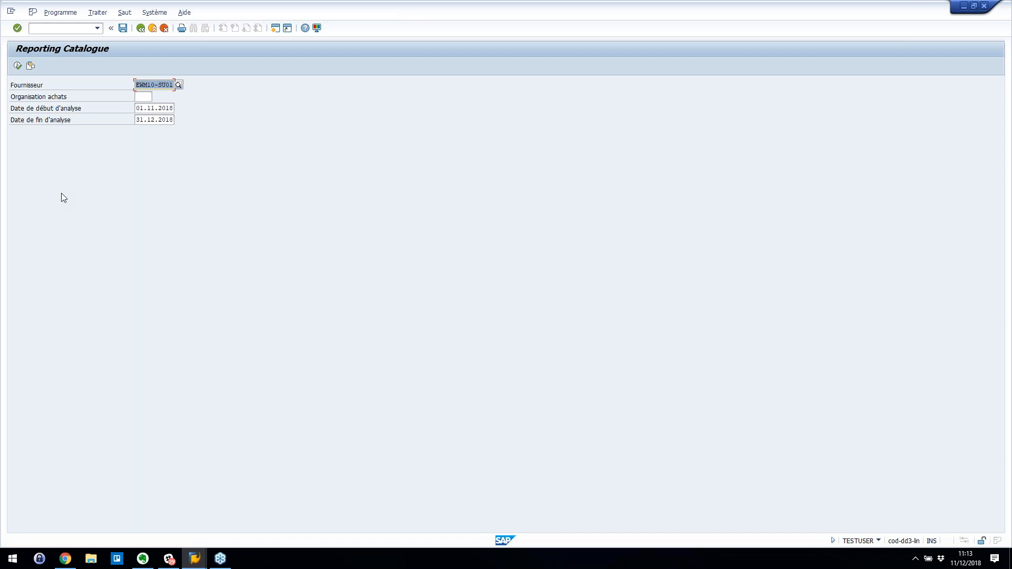
click(19, 67)
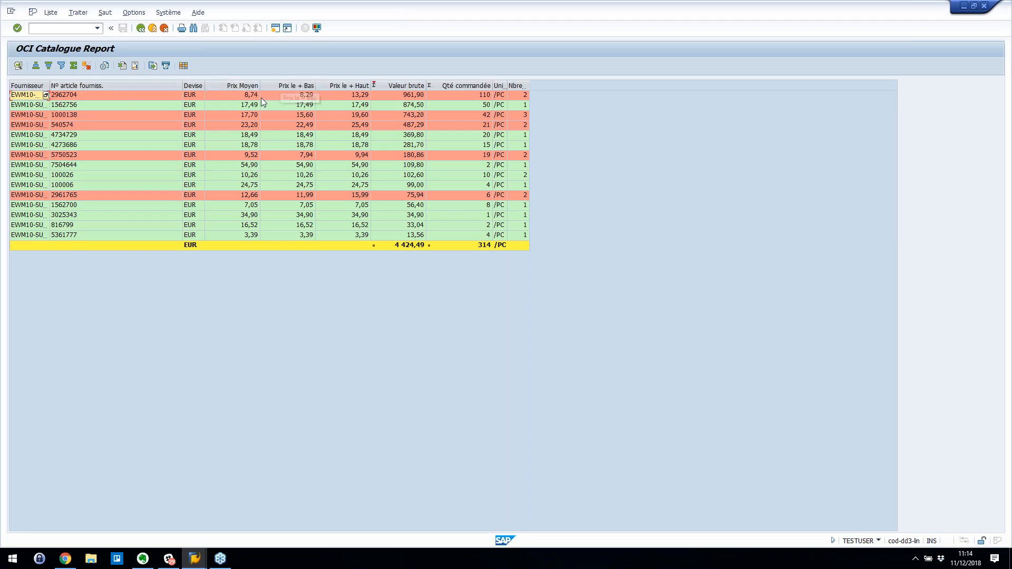
right_click(366, 96)
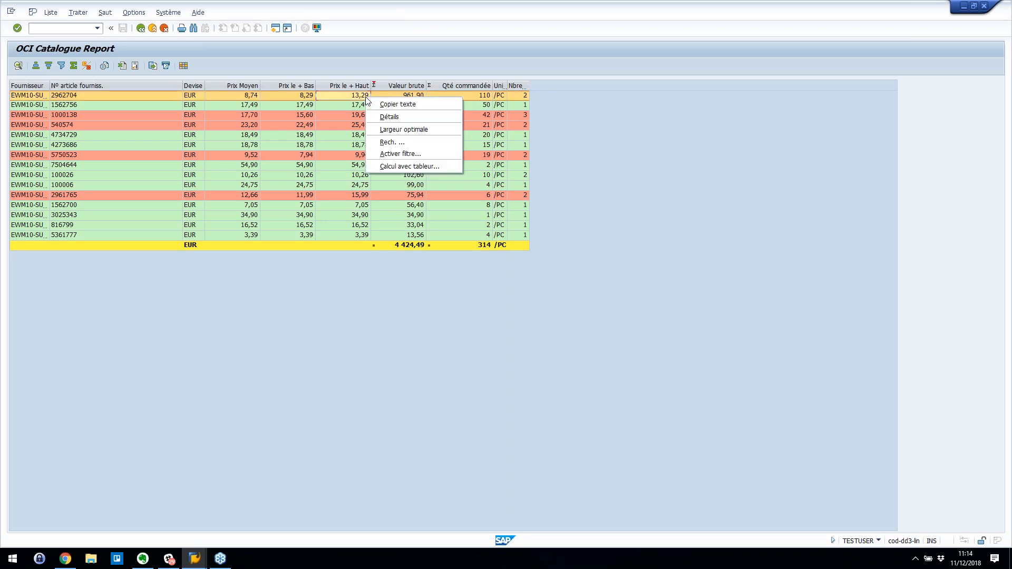
double_click(339, 98)
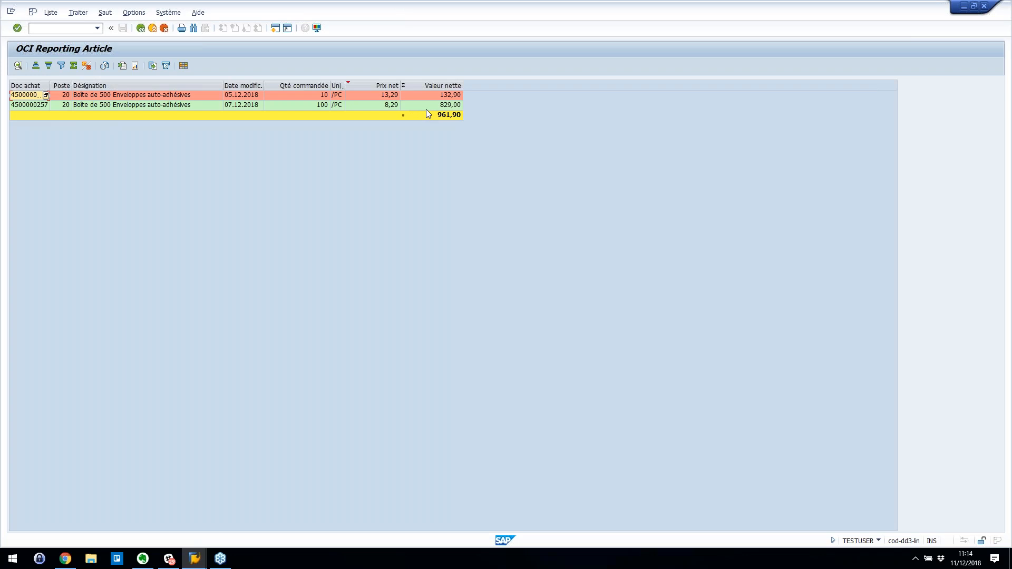
click(143, 98)
double_click(144, 99)
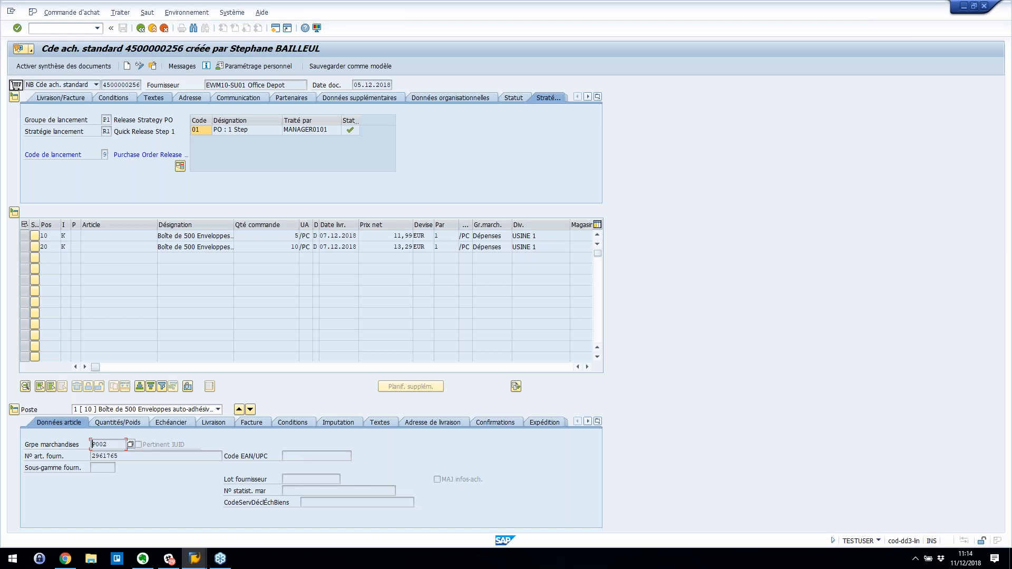
click(141, 28)
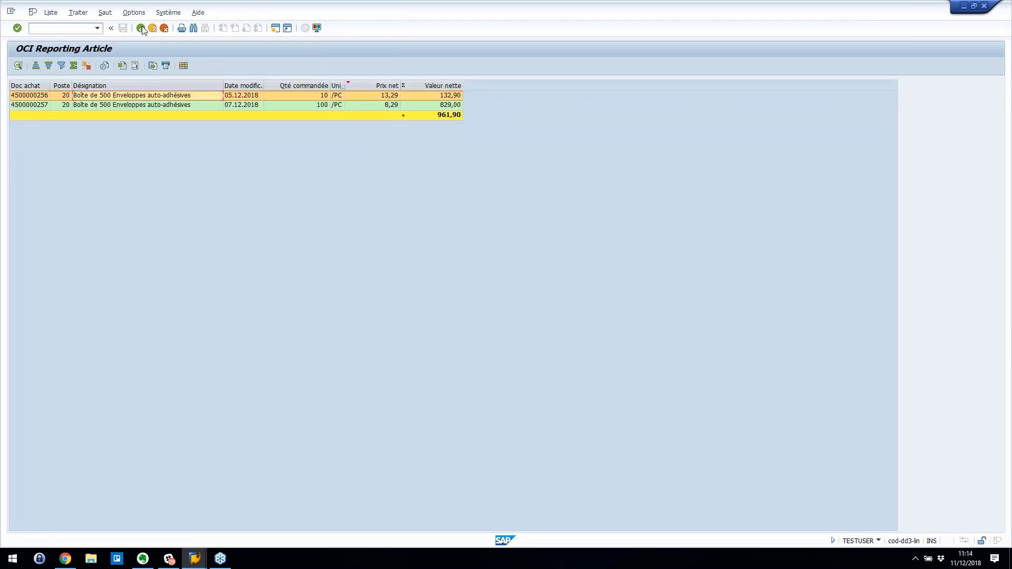
click(141, 28)
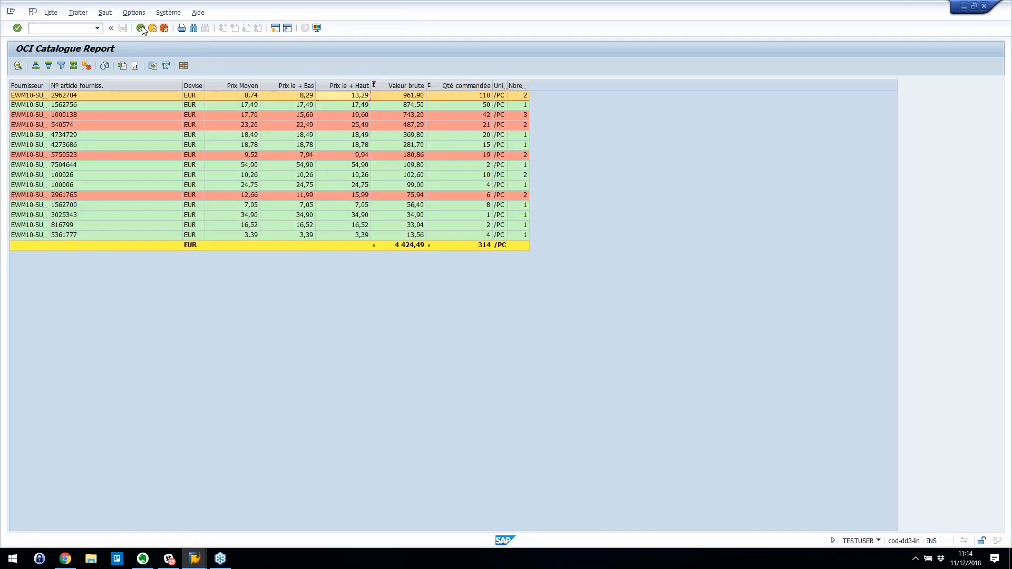
click(141, 28)
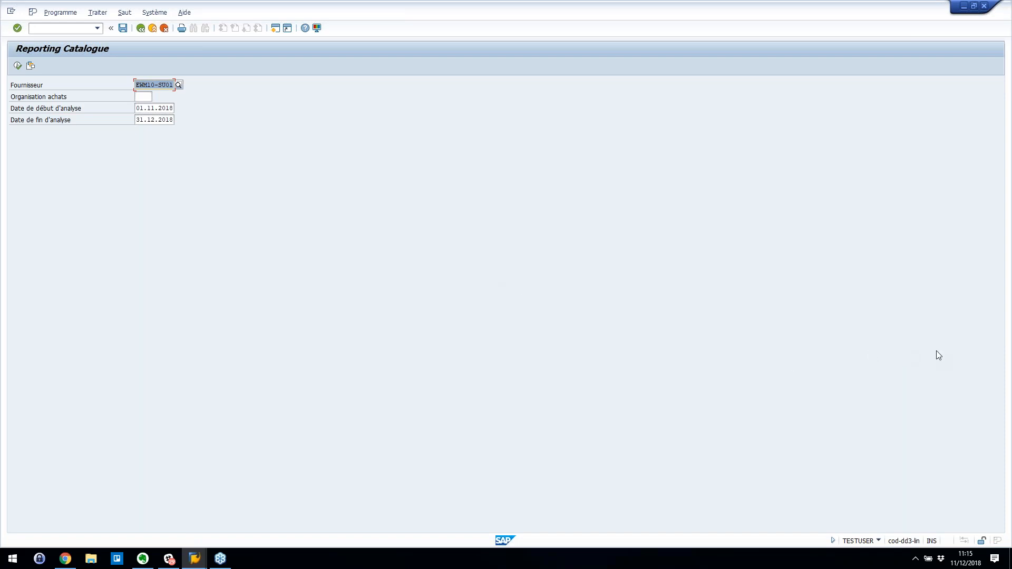
click(140, 29)
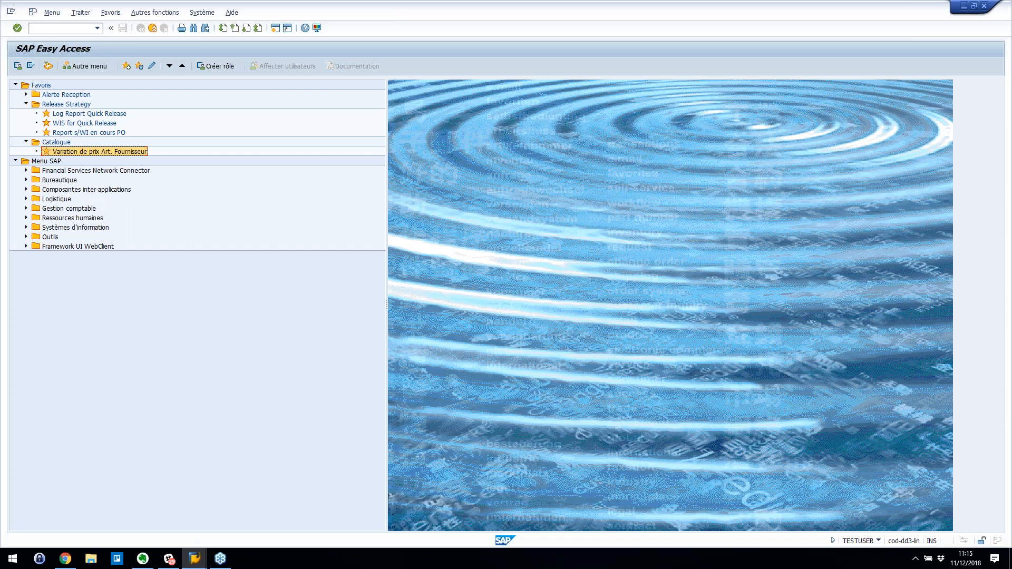
click(872, 403)
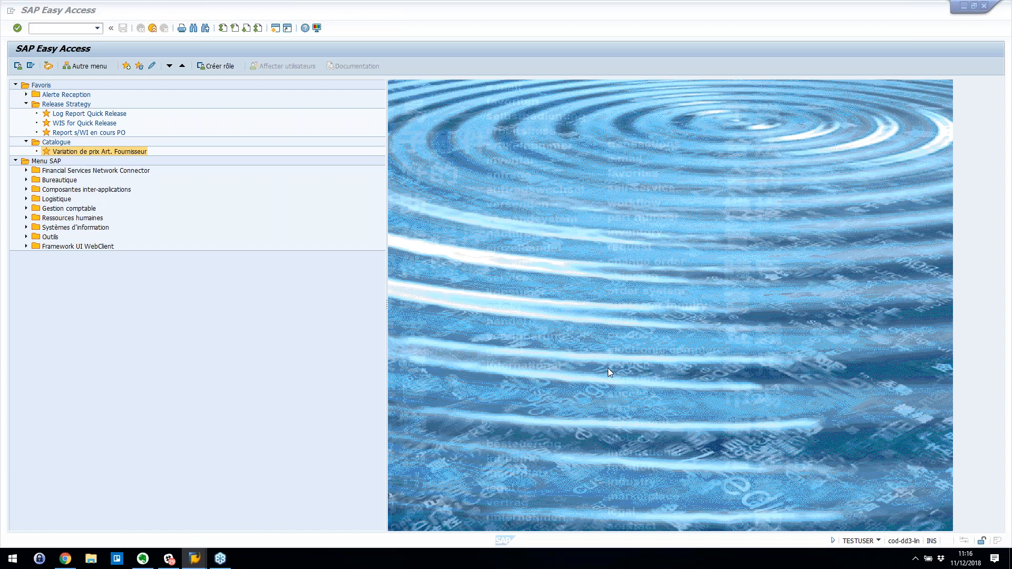
- Run SOST to list SAPconnect send requests from 10.12.2018 to 11.12.2018
click(76, 28)
text(SOST)
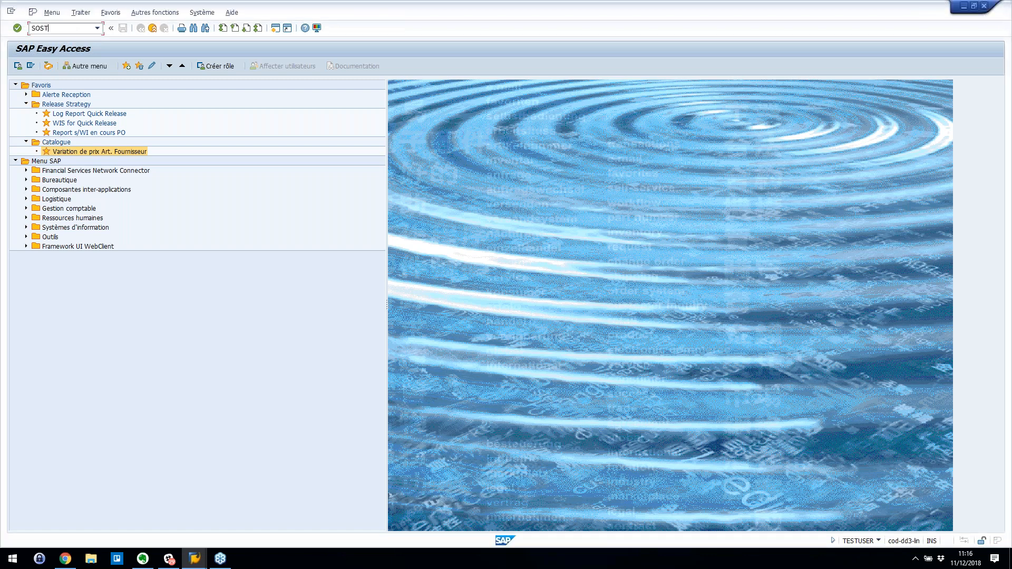
key(Return)
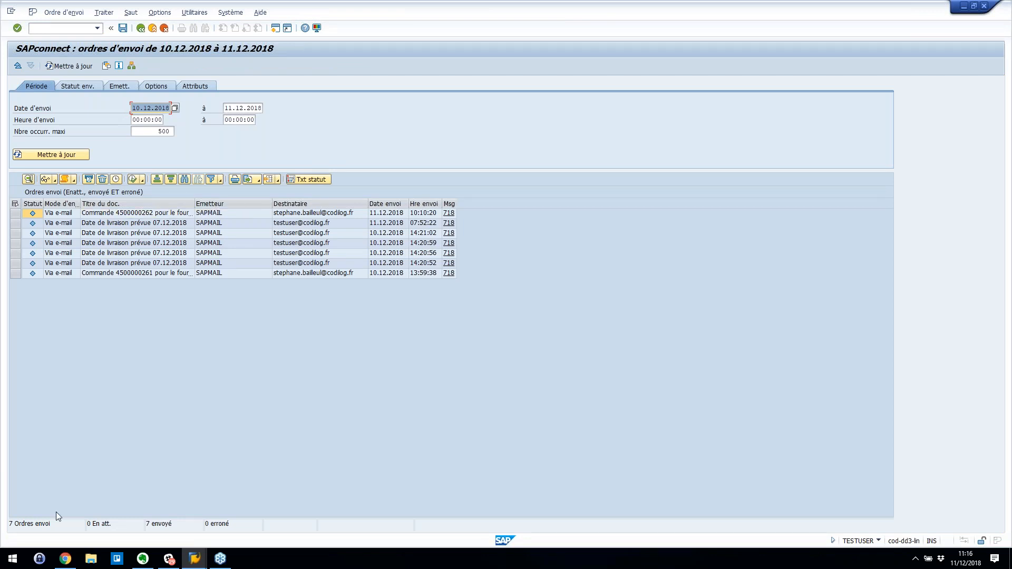
click(65, 560)
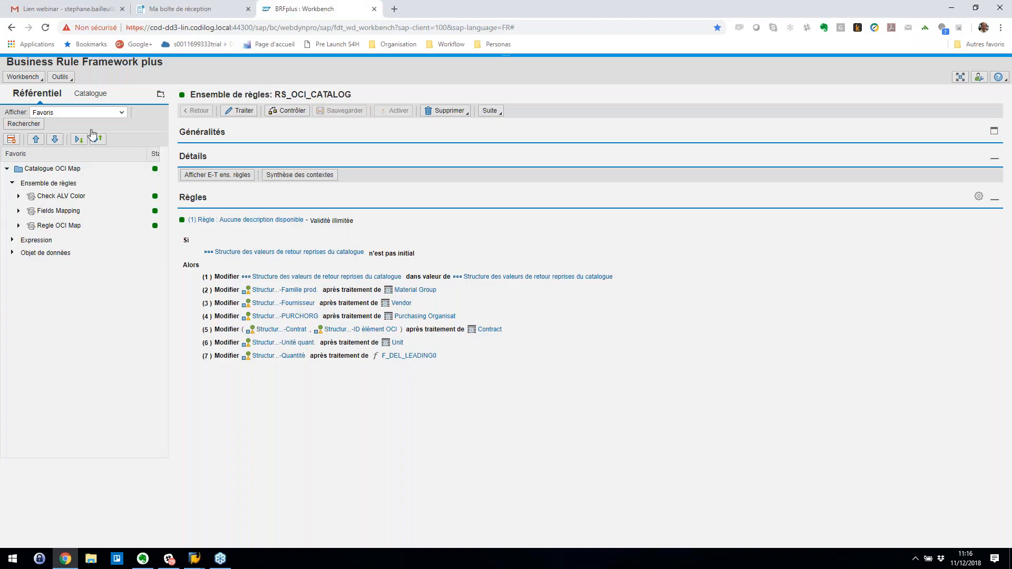
click(72, 11)
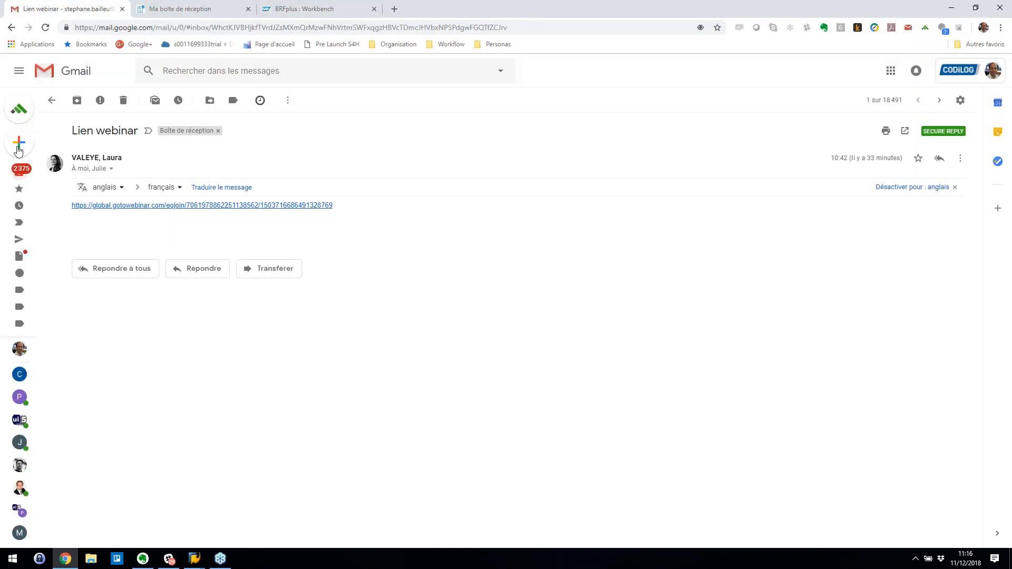
click(18, 177)
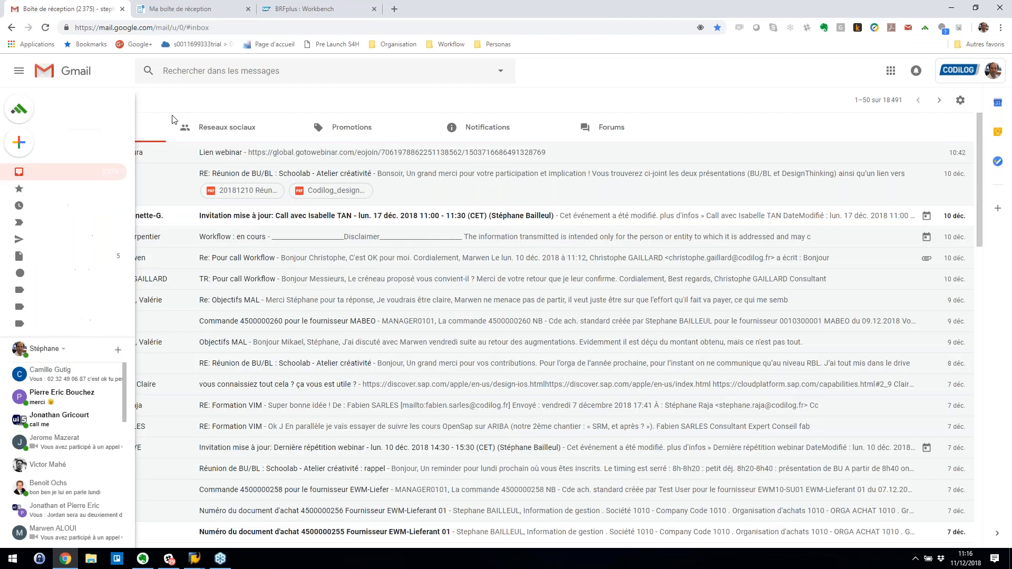
click(223, 138)
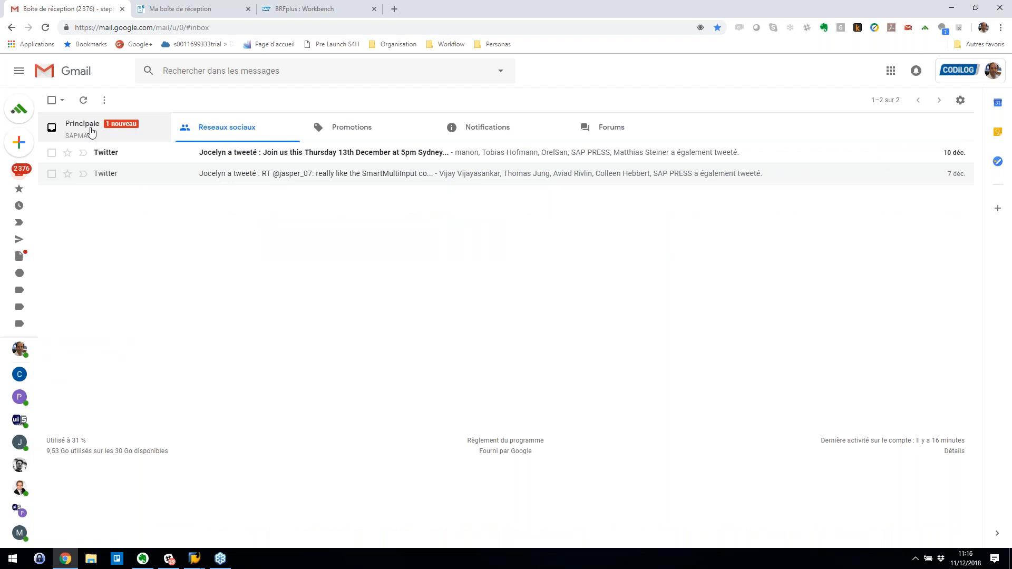
click(91, 132)
click(113, 153)
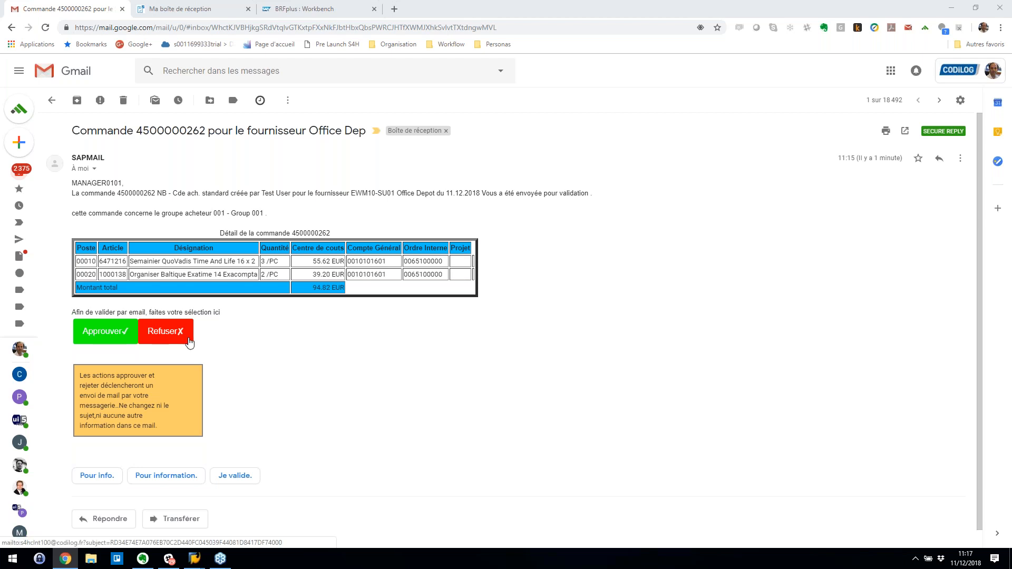
click(102, 332)
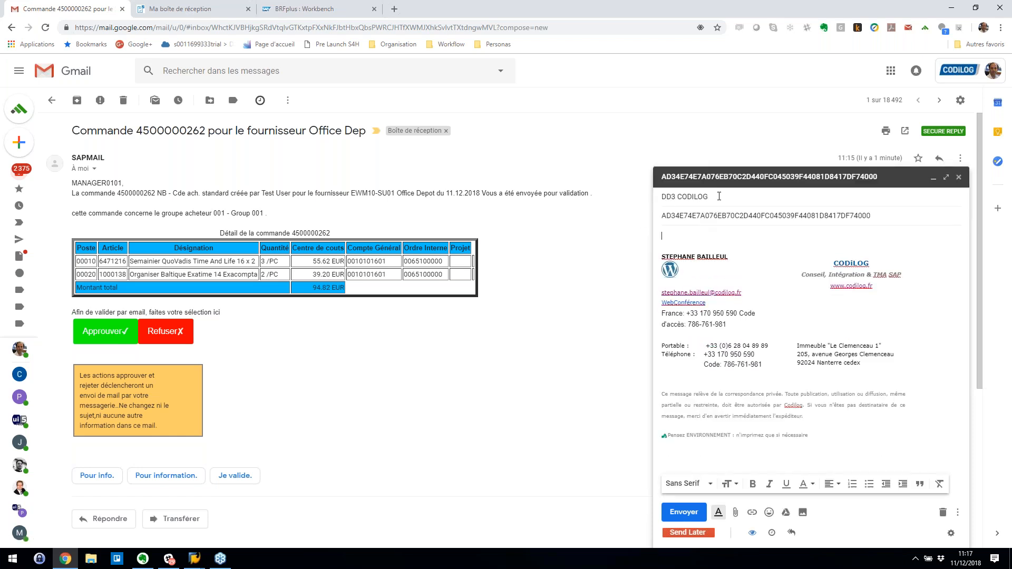
click(683, 514)
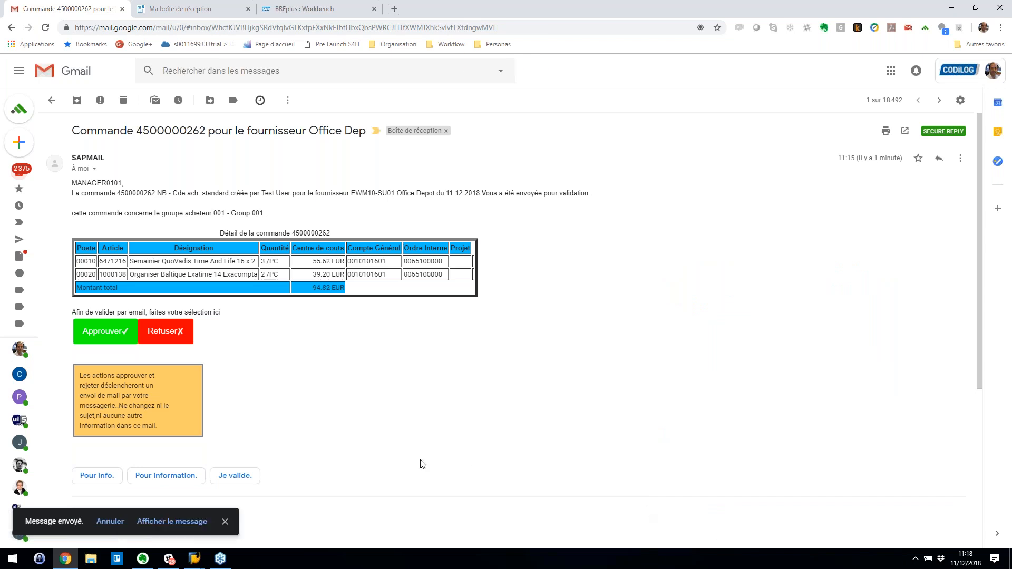
mouse_move(194, 562)
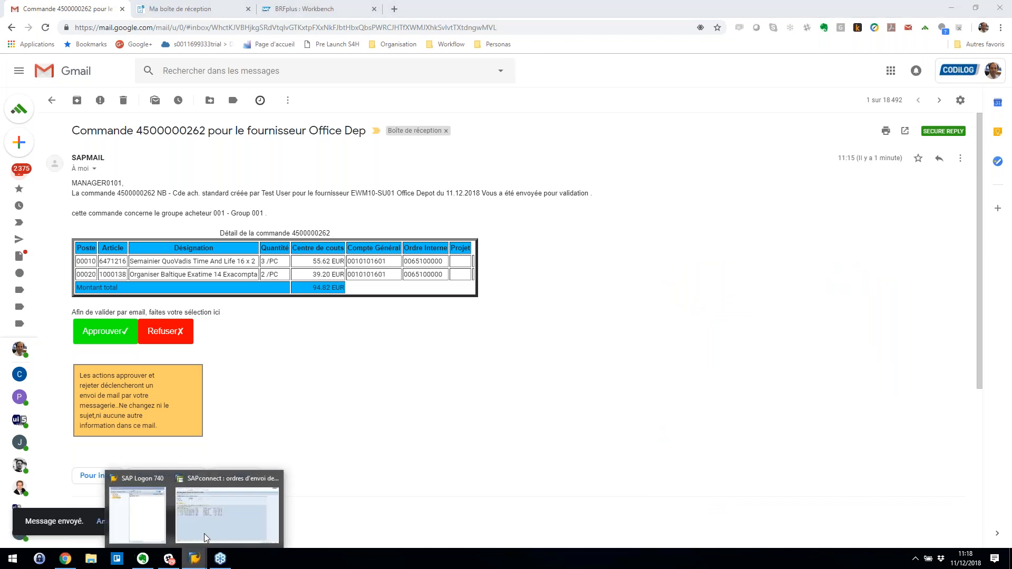
click(208, 524)
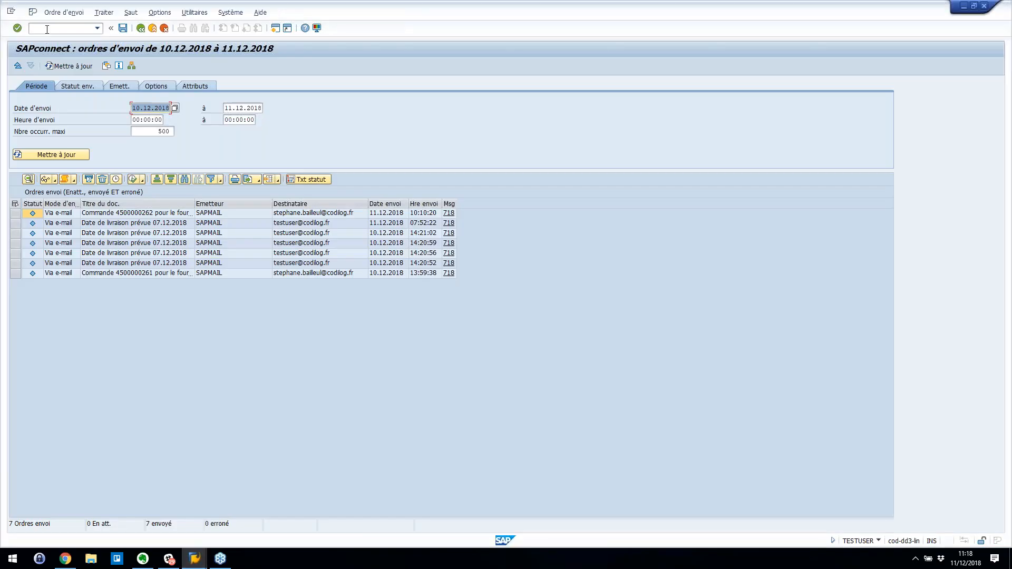
- Run /nSOIN, refresh the incoming list to show the 11:18:21 reply, then return to Easy Access
text(/nSOIN)
key(Return)
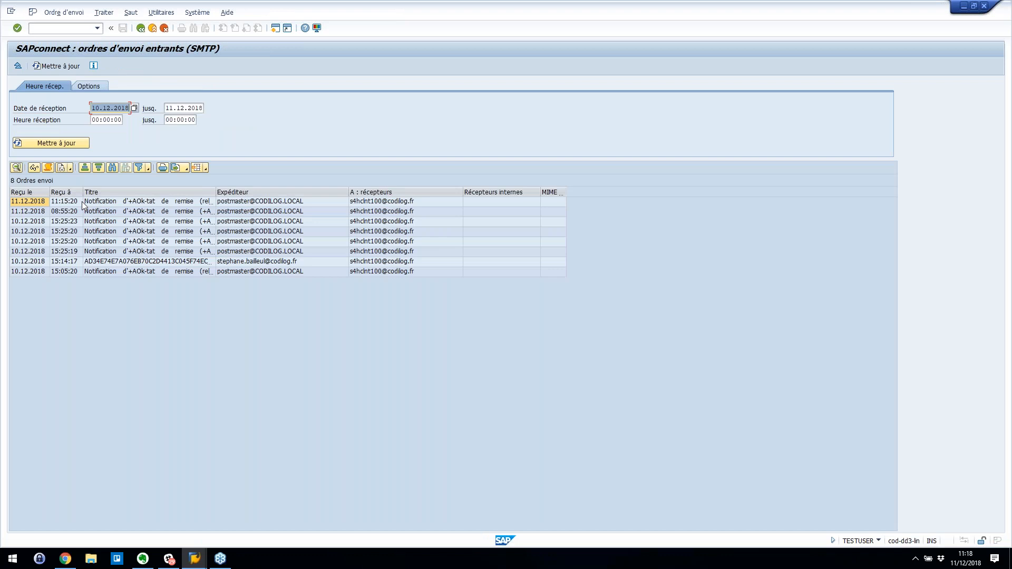
click(57, 144)
click(58, 145)
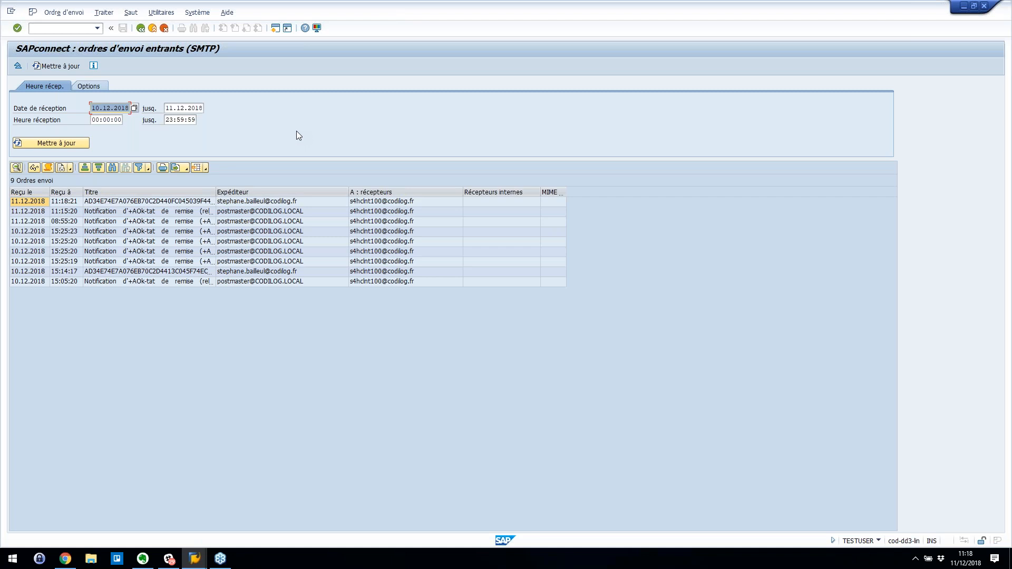
click(141, 28)
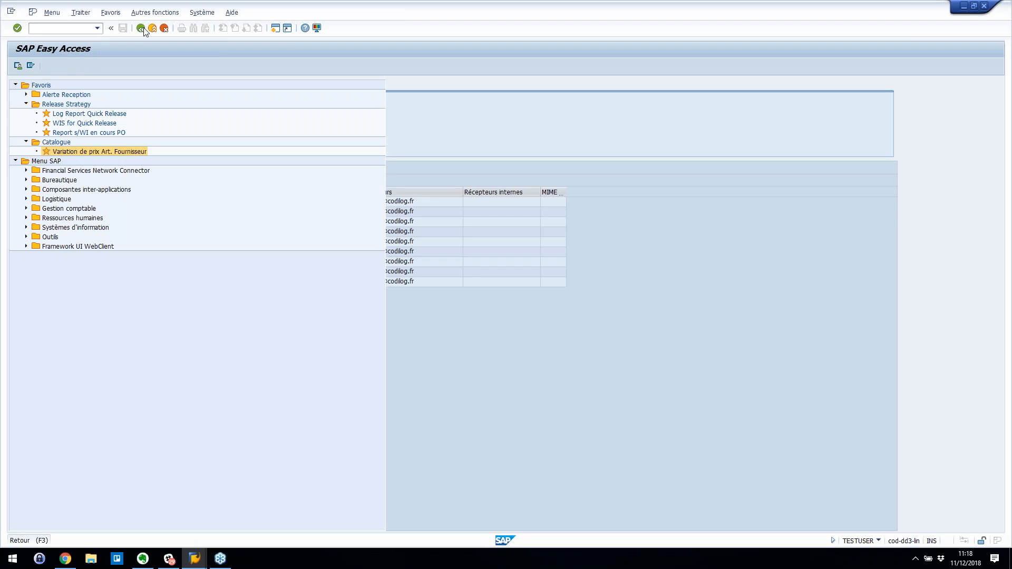
text(ME)
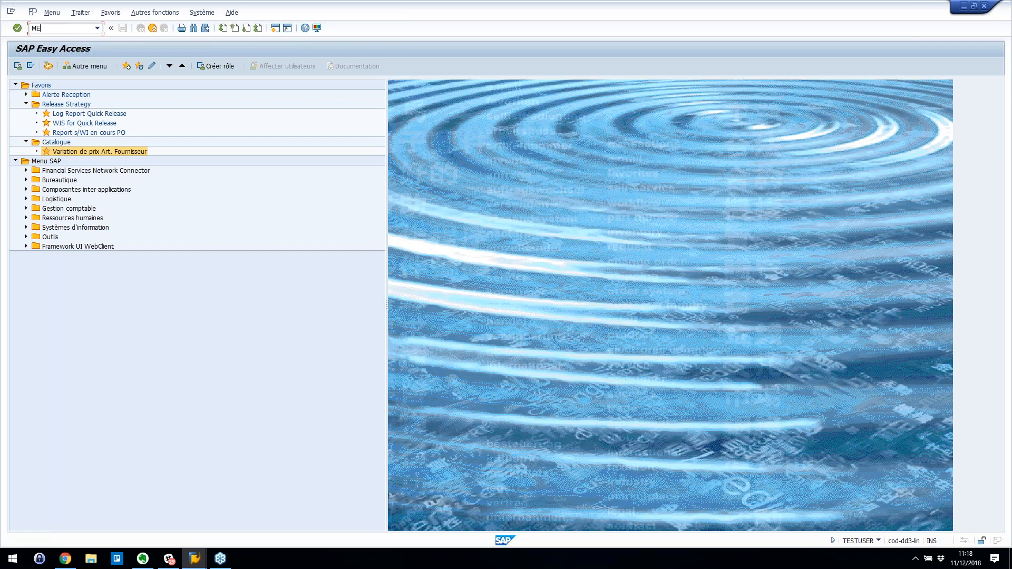
text(23N)
key(Return)
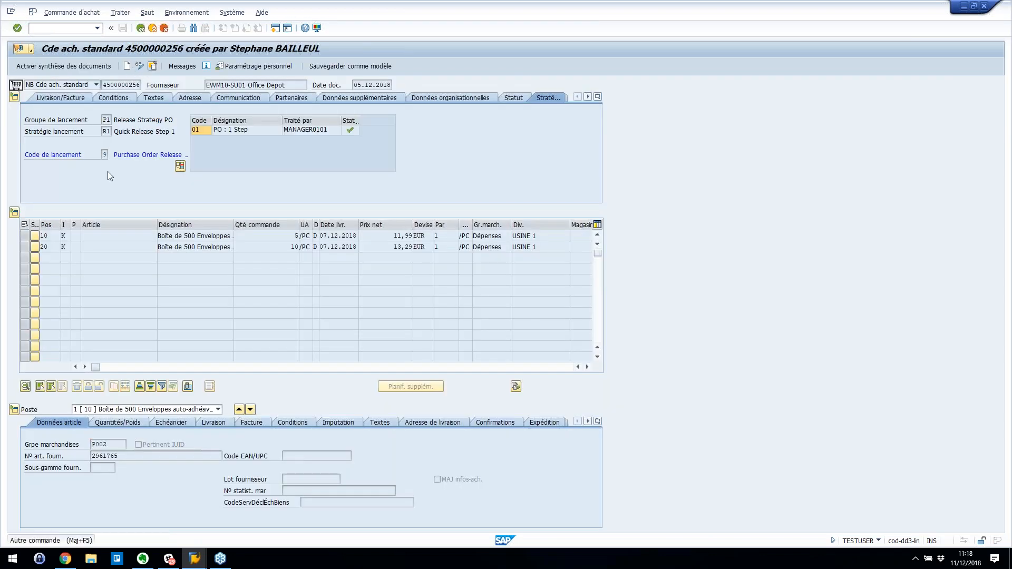
key(shift+F5)
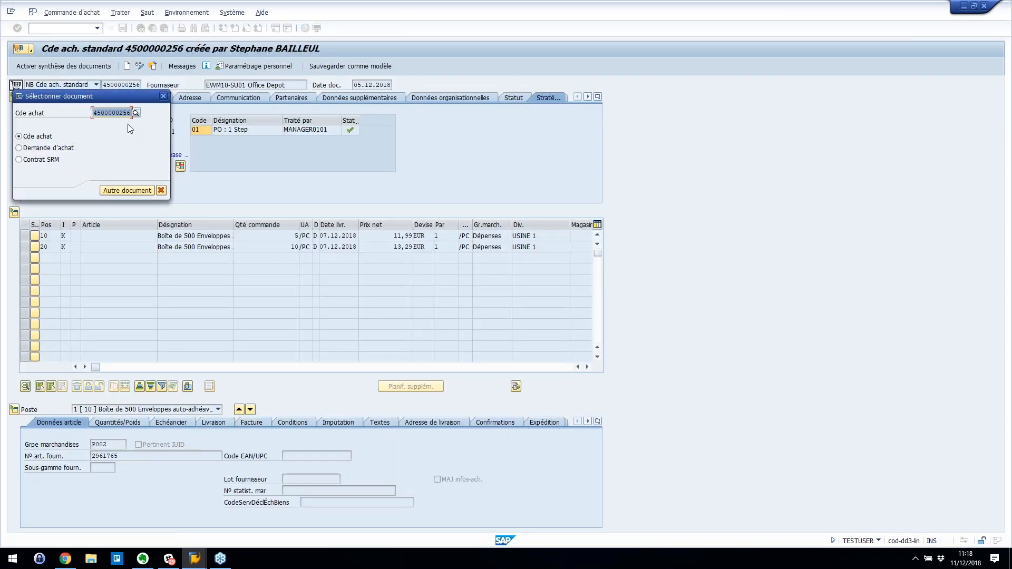
click(127, 113)
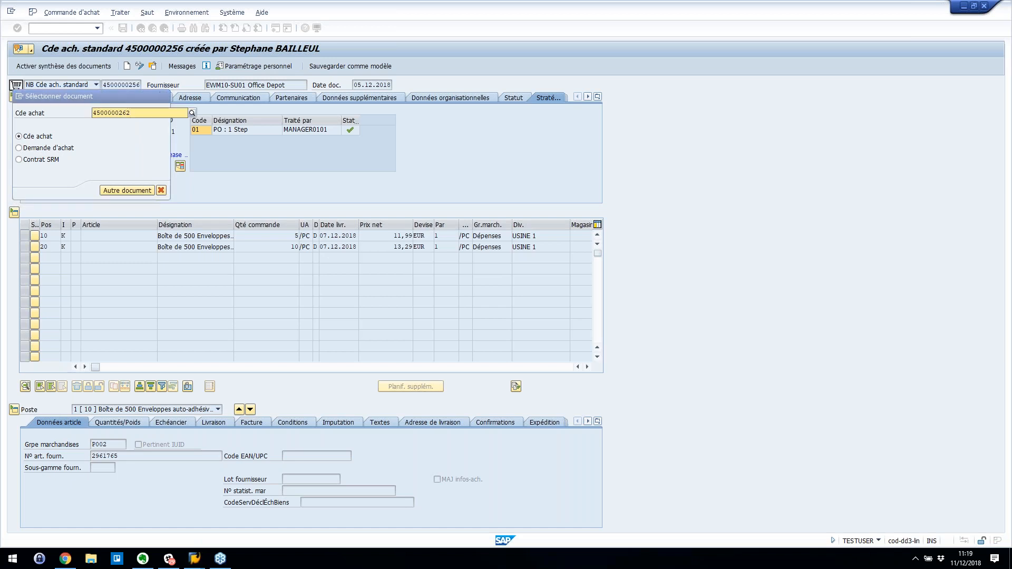
click(127, 191)
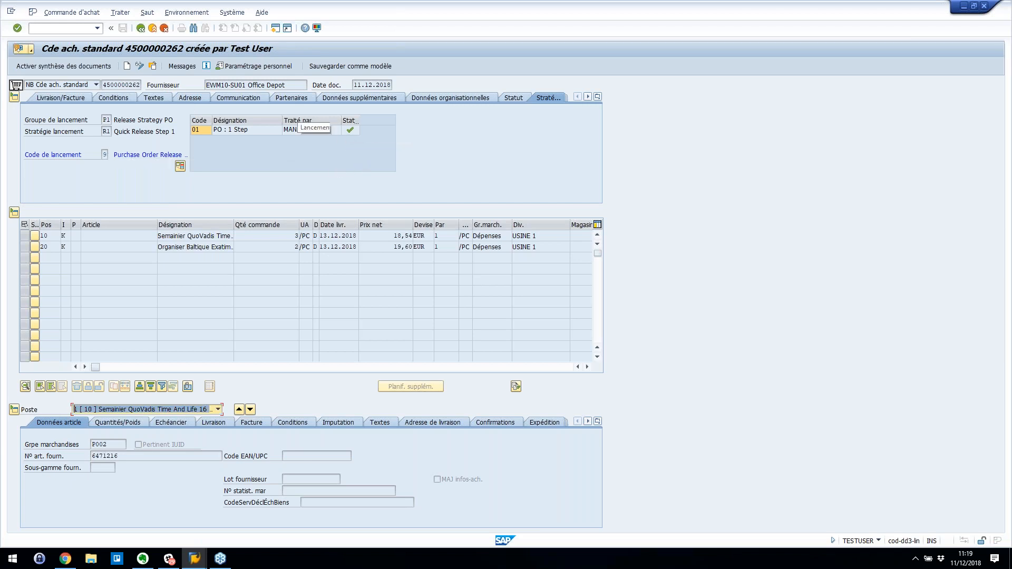
click(31, 50)
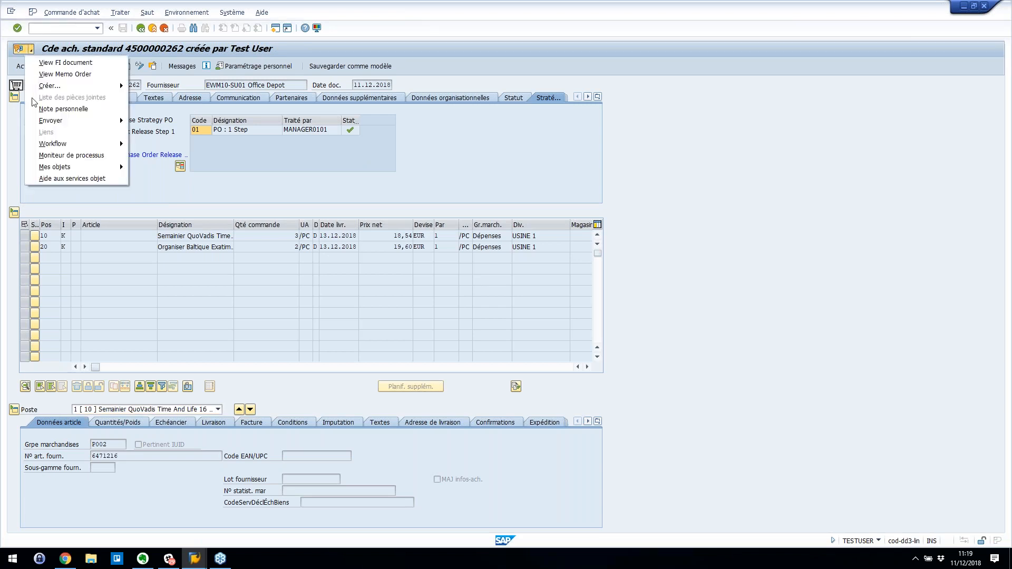
mouse_move(78, 146)
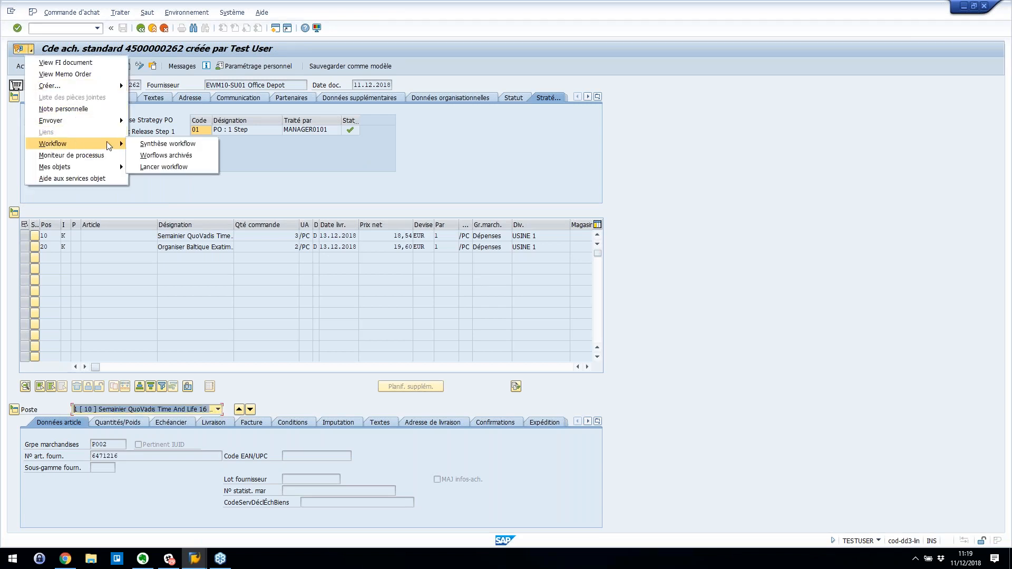
click(164, 144)
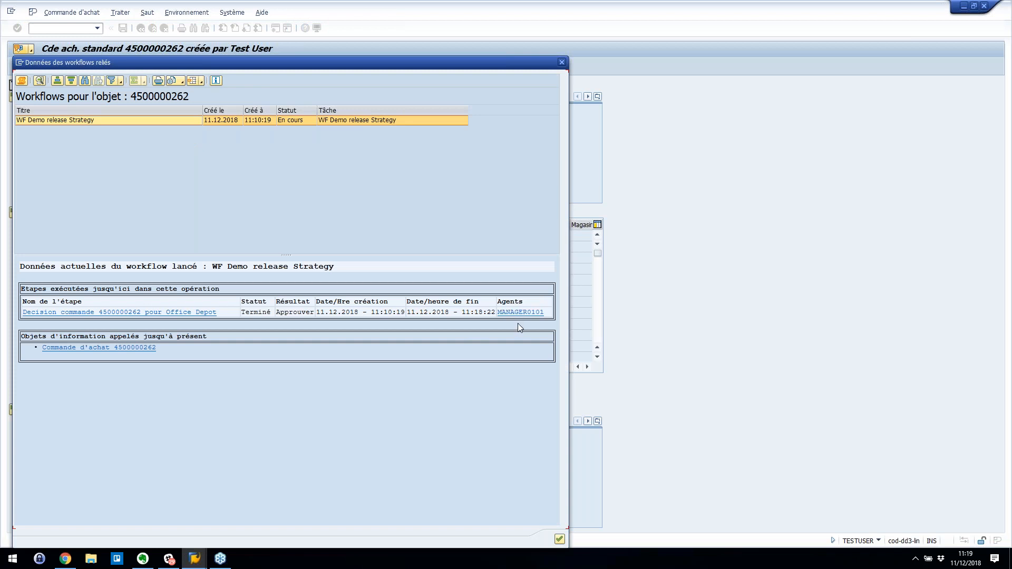
click(562, 64)
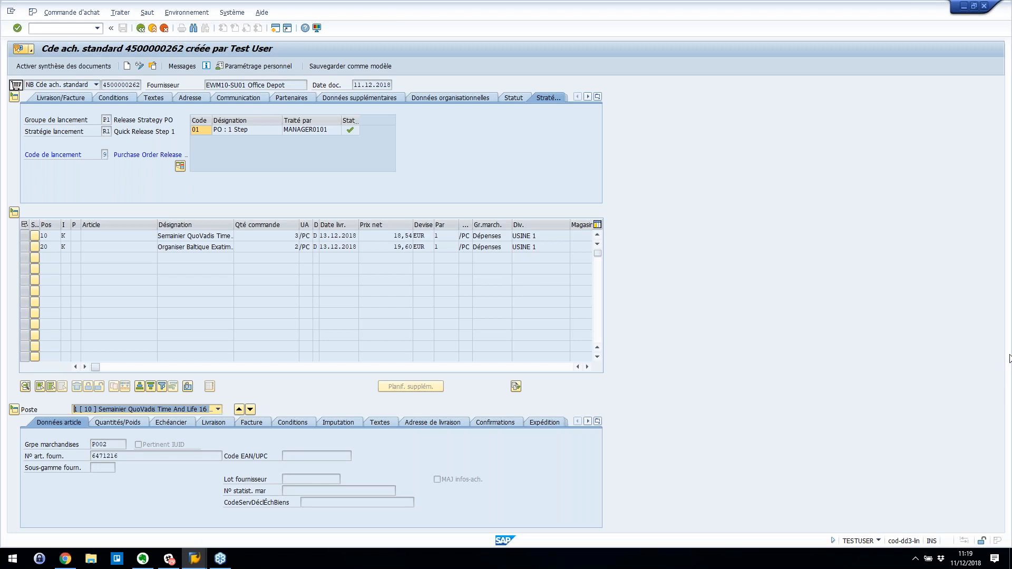
click(1011, 358)
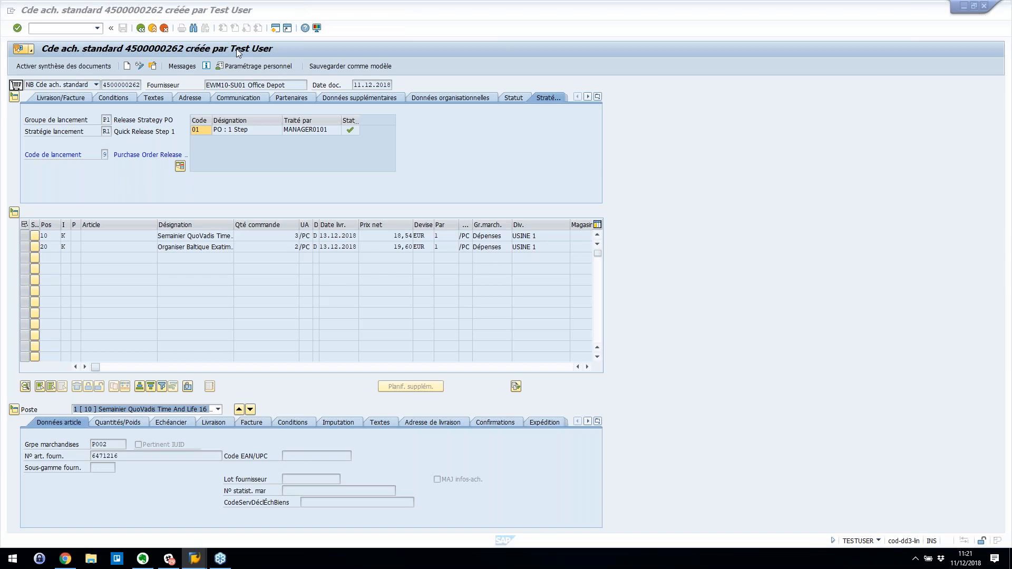
- Run the WIS for Quick Release report with variant DEMOSBL and select purchasing group 001
click(141, 28)
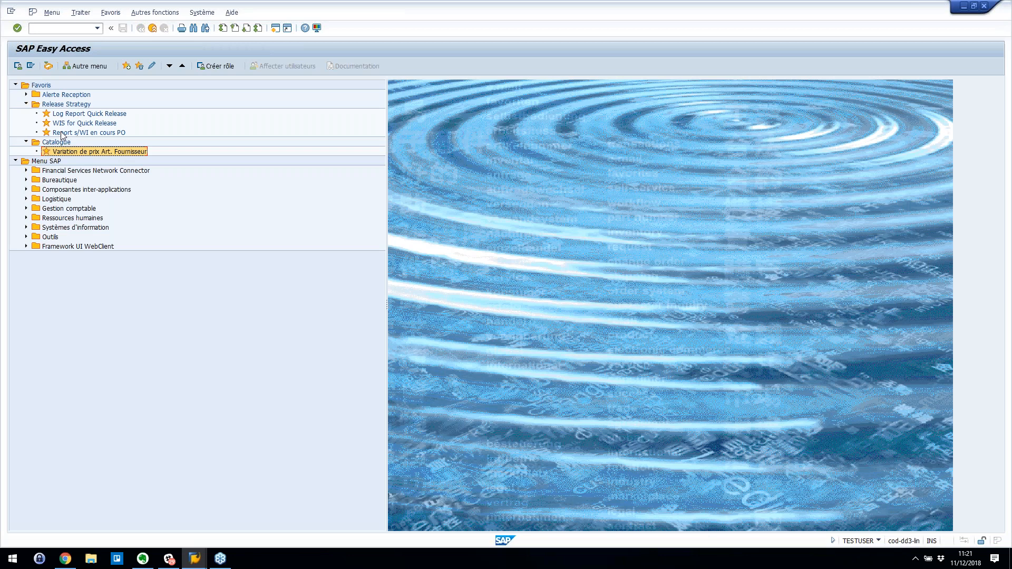
double_click(73, 124)
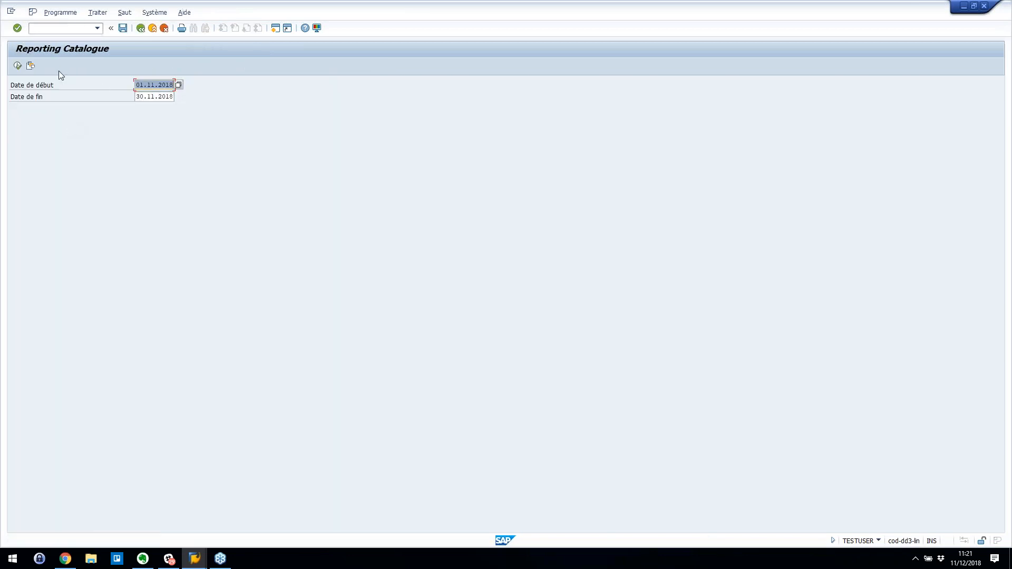
click(31, 66)
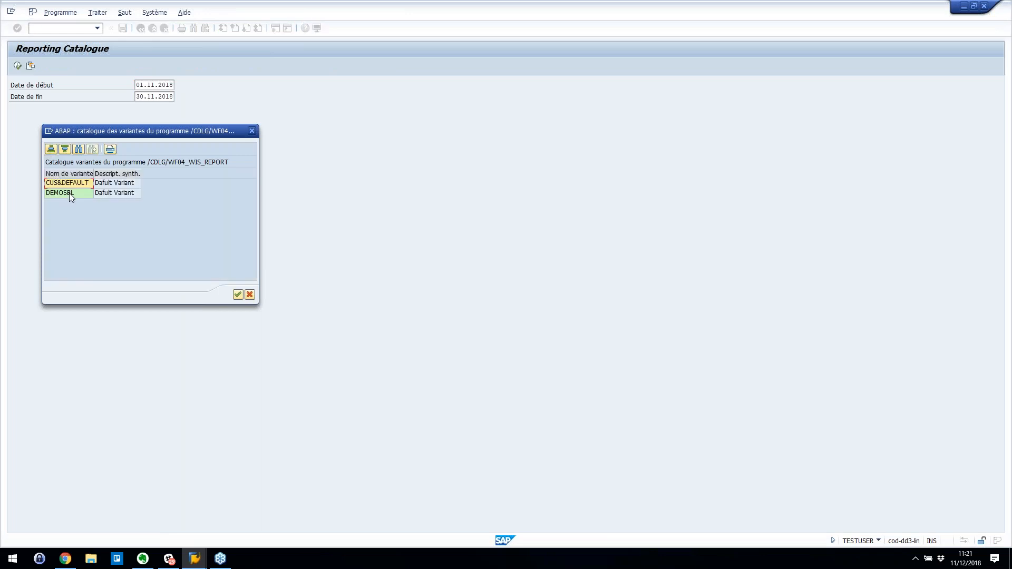
double_click(68, 193)
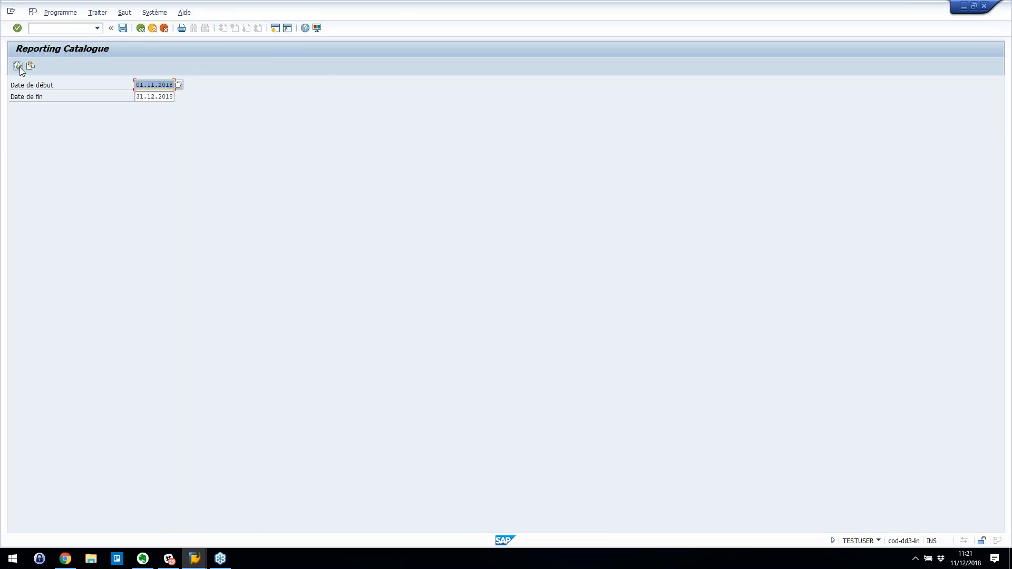
key(F8)
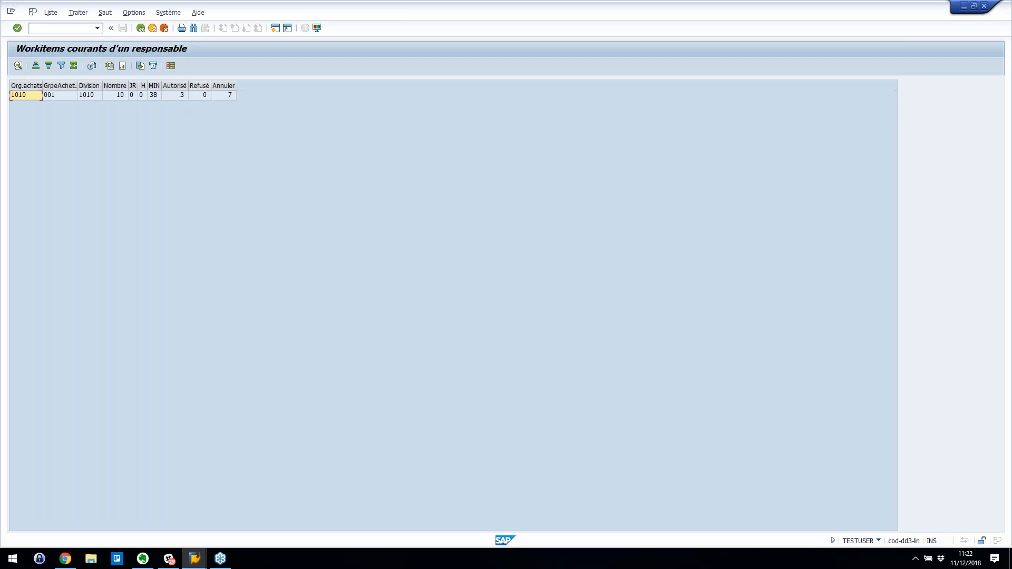
click(53, 94)
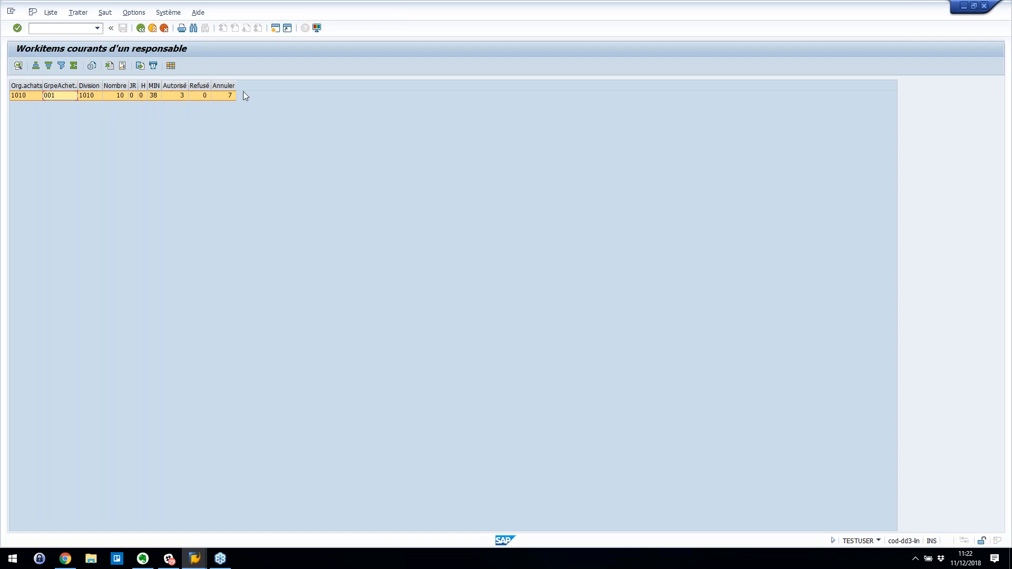
double_click(97, 97)
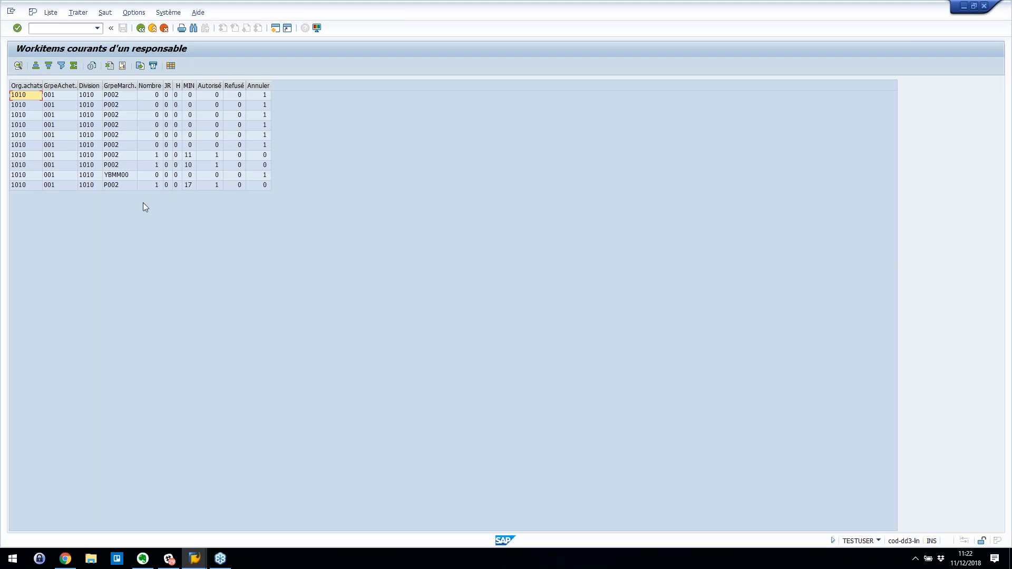
click(143, 29)
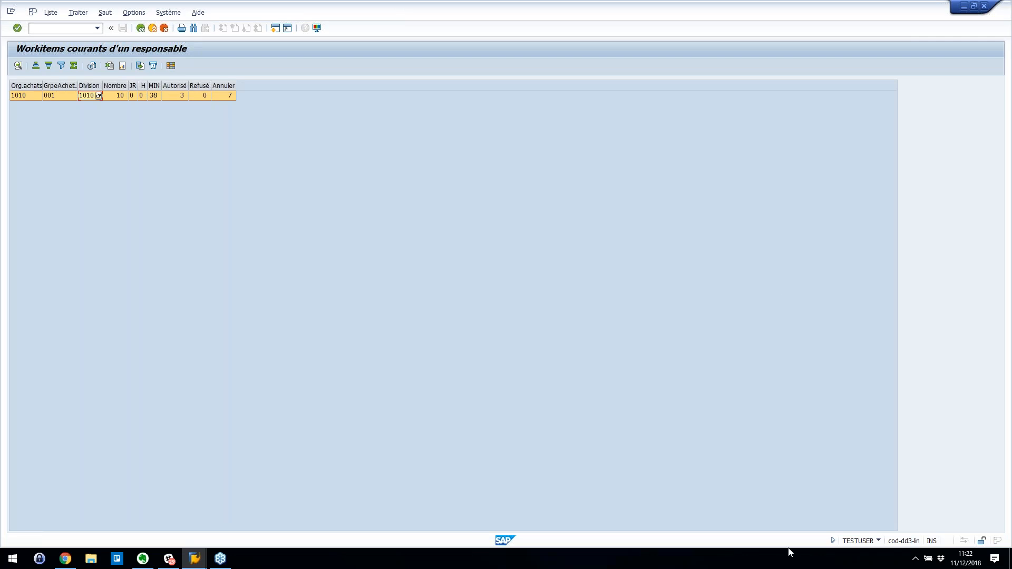
click(141, 28)
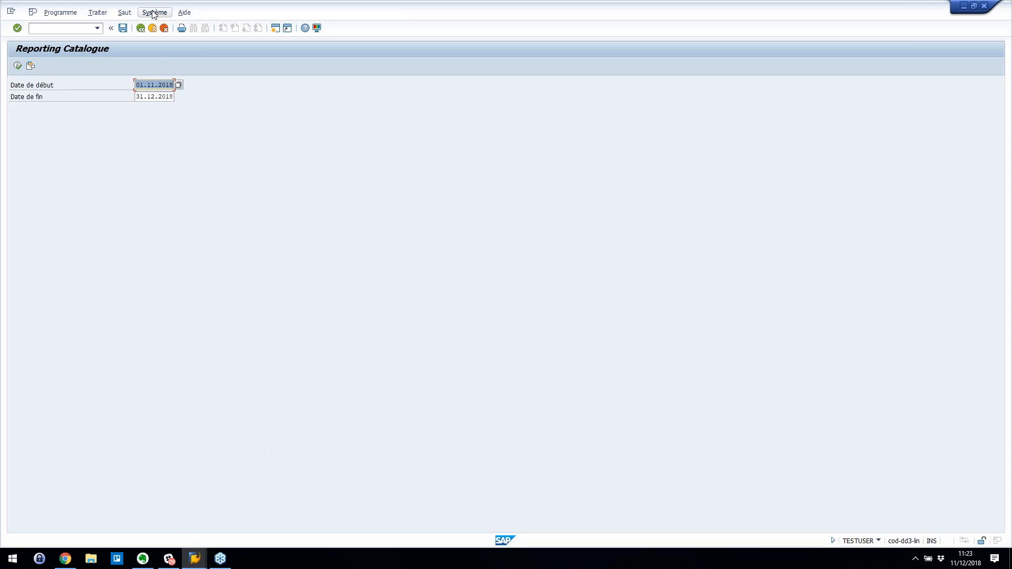
- Go back from the work-item list to the SAP Easy Access menu
click(141, 29)
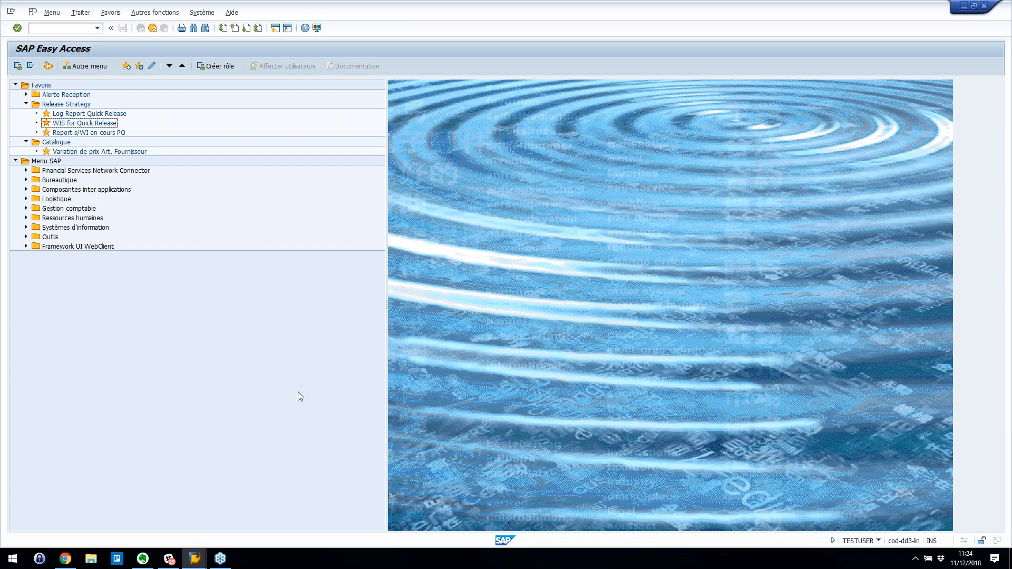
- Bring up the taskbar previews of the open SAP windows
click(195, 561)
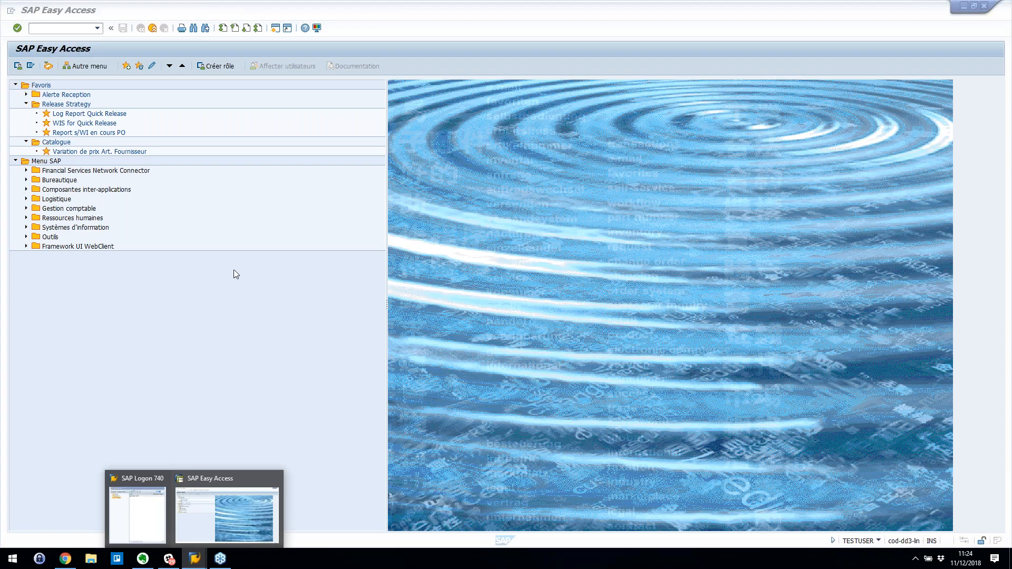
- Switch to the Chrome inbox tab, return to launchpad home, and open Ma boîte de réception
click(66, 559)
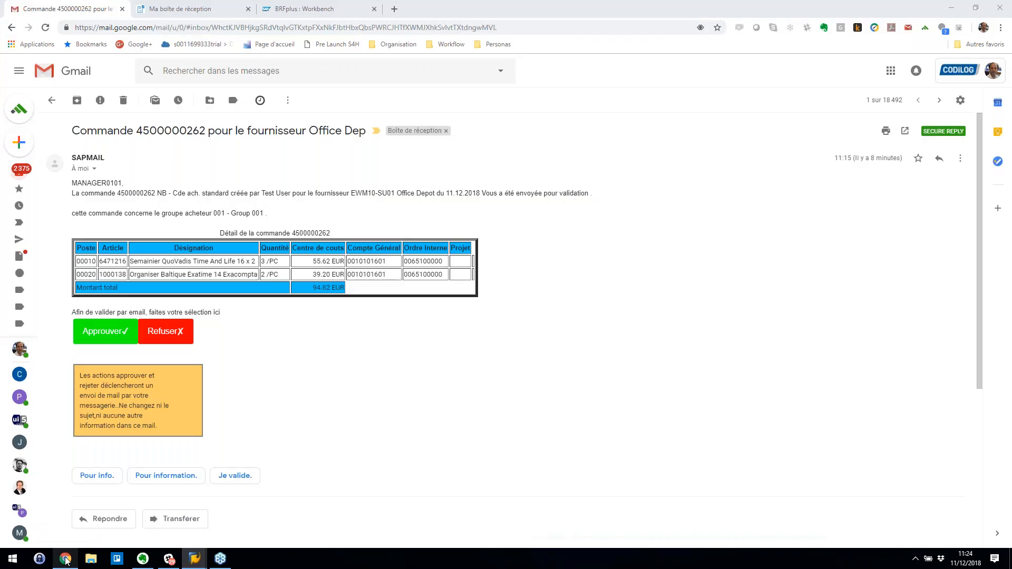
click(206, 10)
click(83, 65)
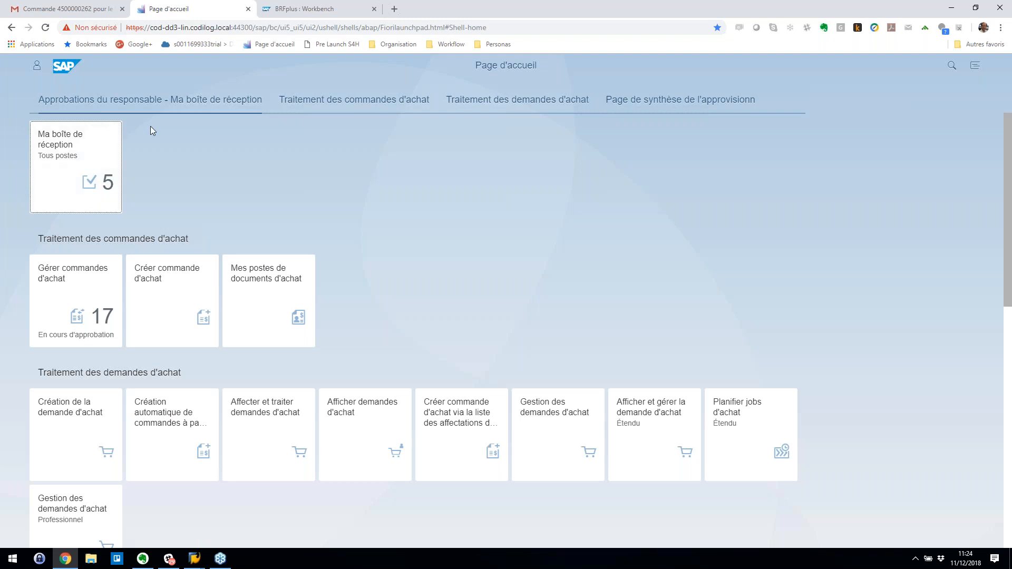
click(94, 153)
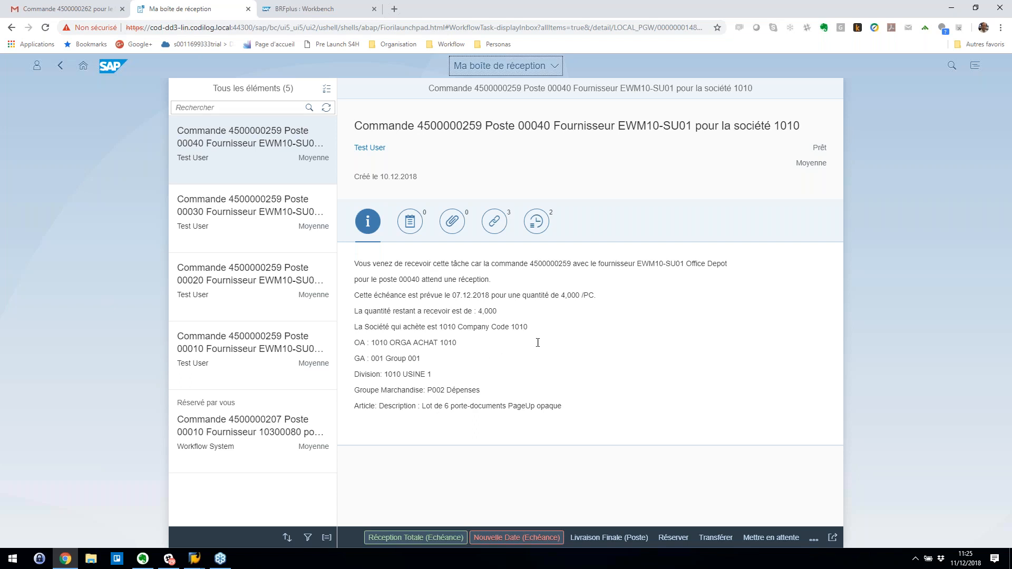
- Check item 00040's due date 07.12.2018 and remaining 4,000, then open its receipt app
drag(452, 295, 493, 290)
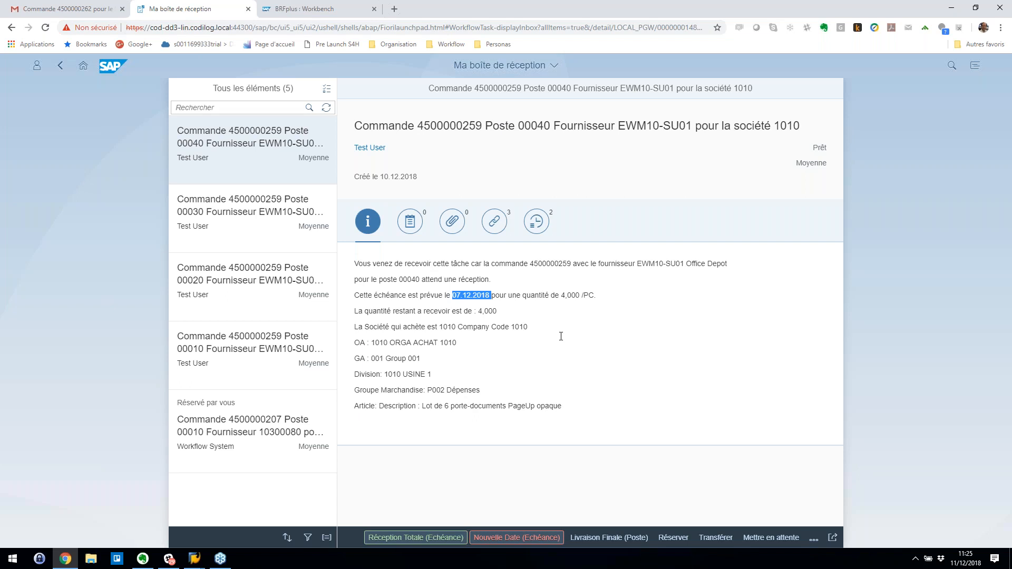
double_click(570, 296)
click(388, 475)
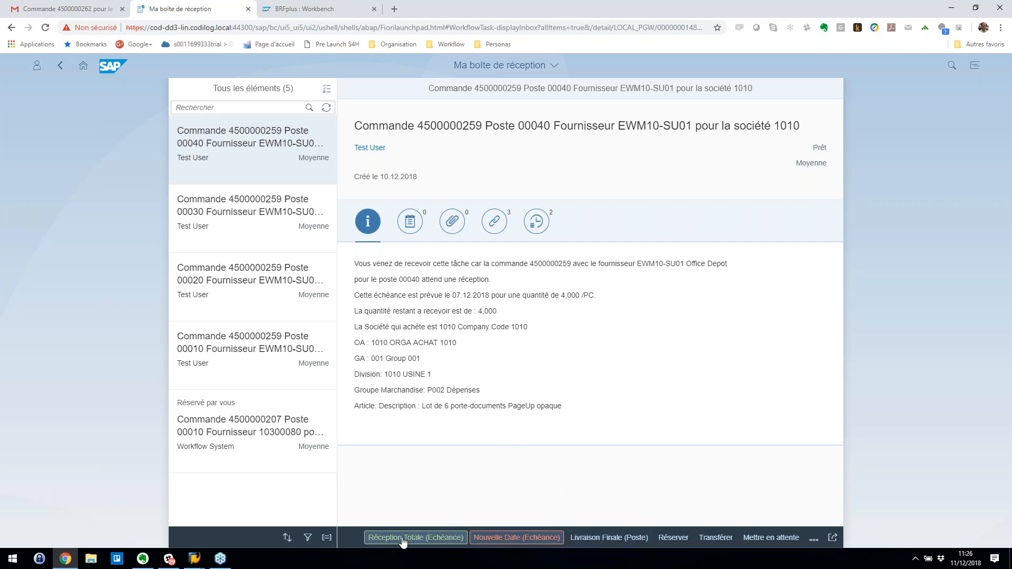
click(815, 540)
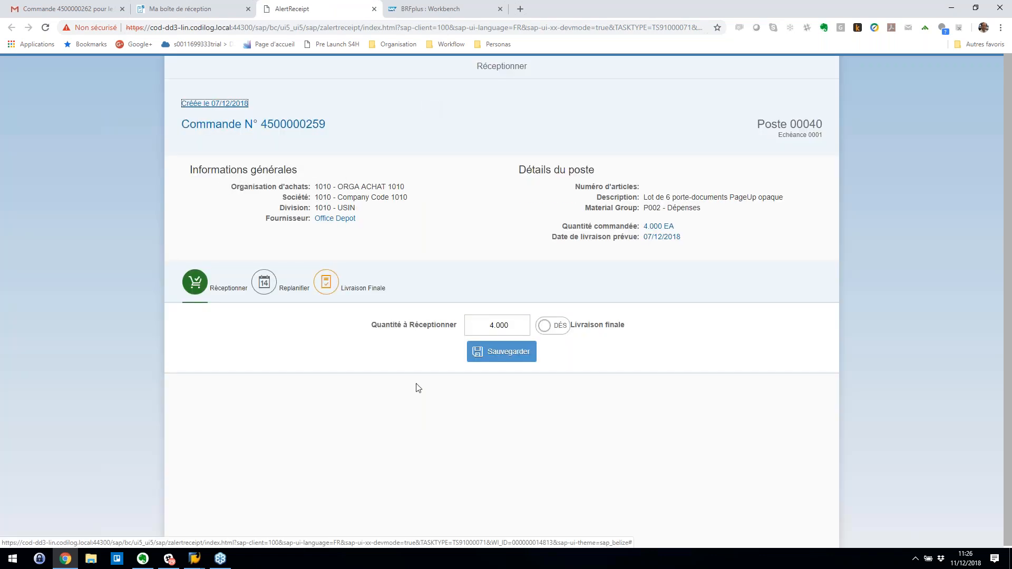
- Replace the leading digit of the quantity to receive with 2
click(495, 327)
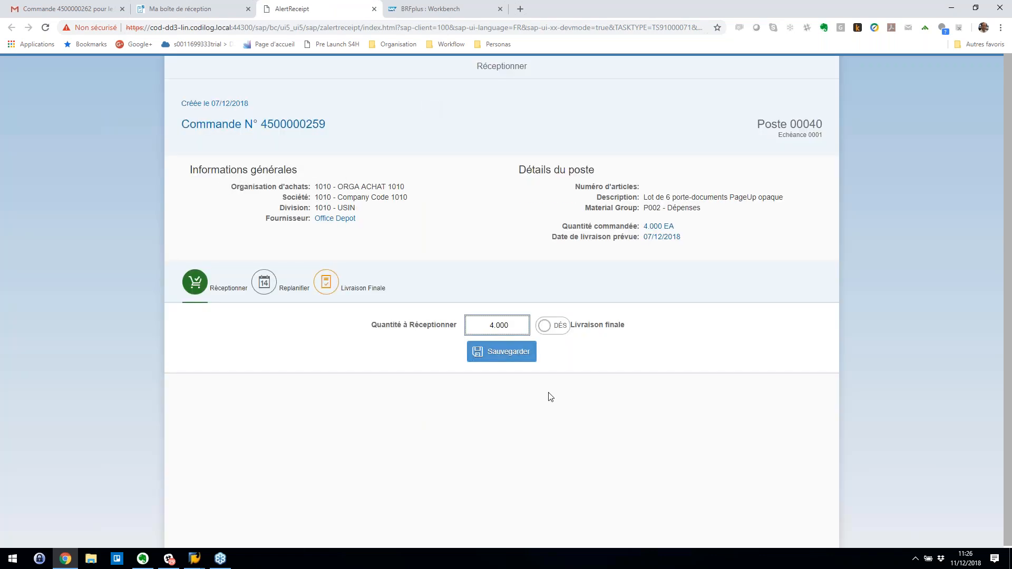
key(shift+Left)
text(2)
- Reschedule item 00040's delivery date to 18 December 2018, save, and close the receipt app
click(260, 287)
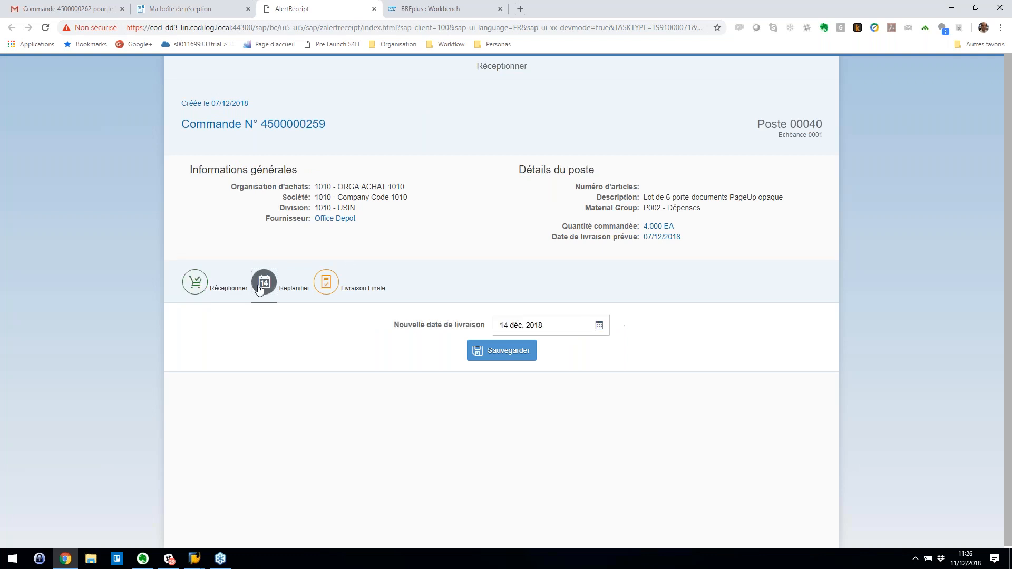
click(600, 327)
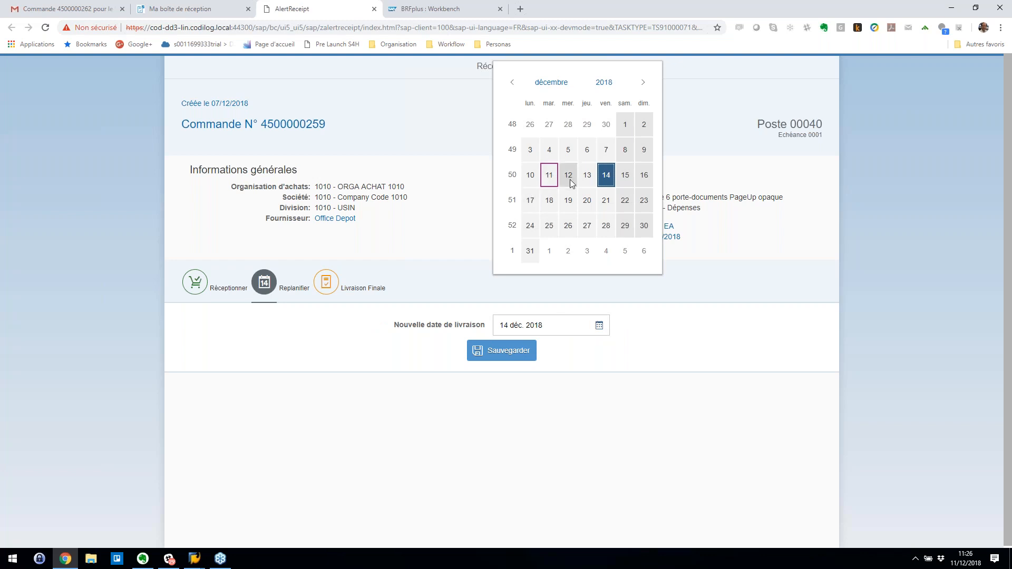
click(549, 201)
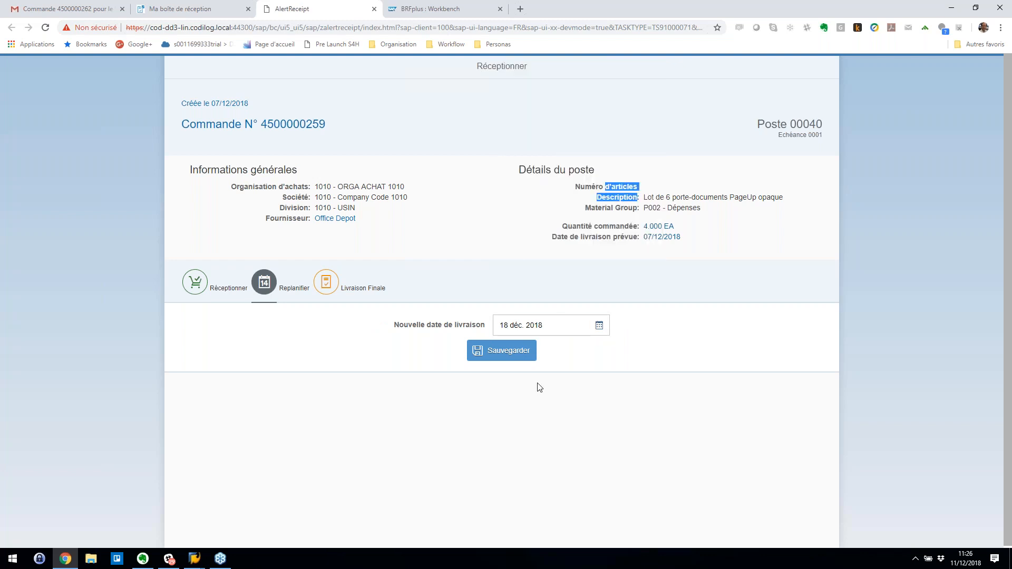
click(331, 288)
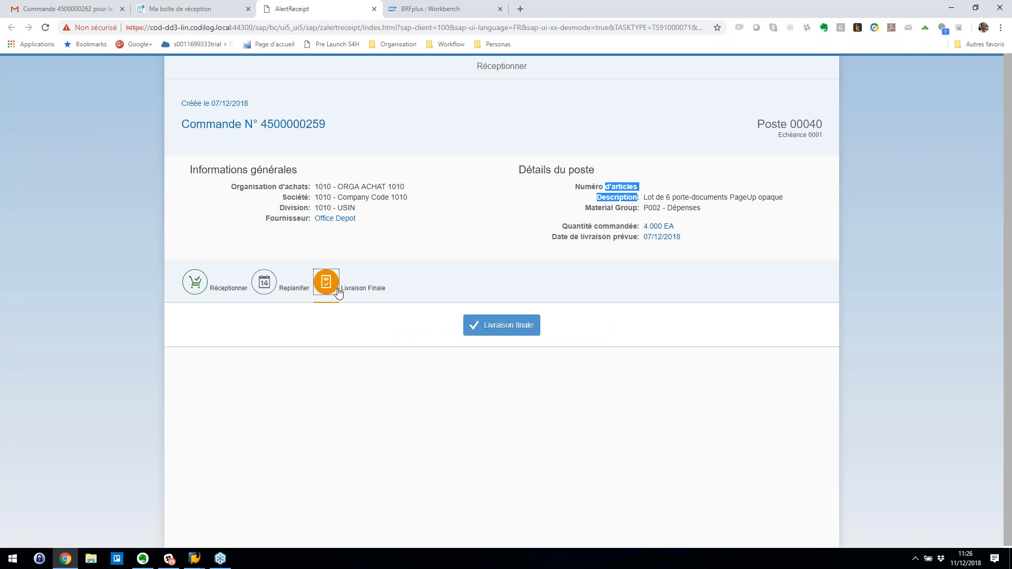
click(263, 284)
click(494, 352)
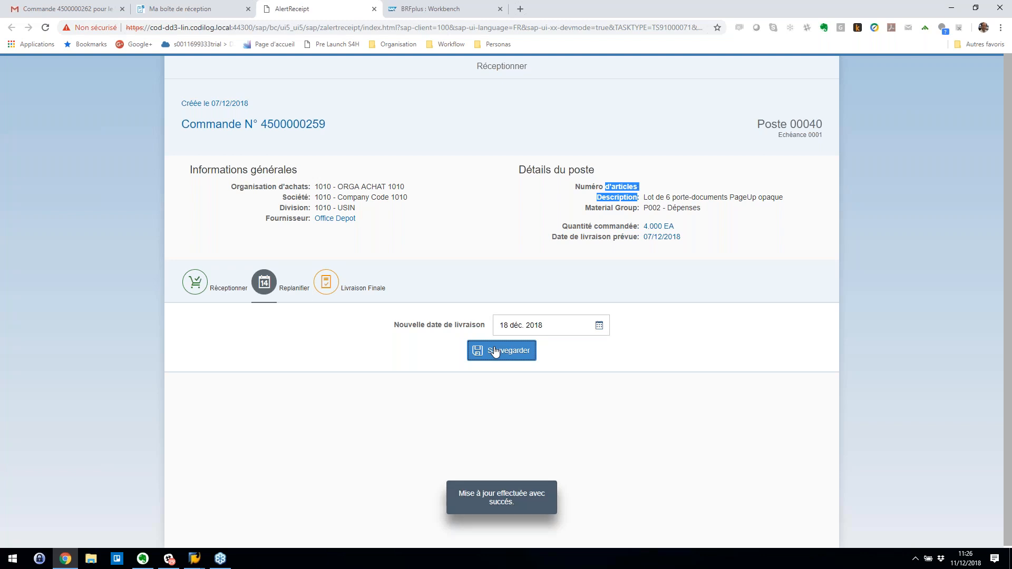
click(375, 9)
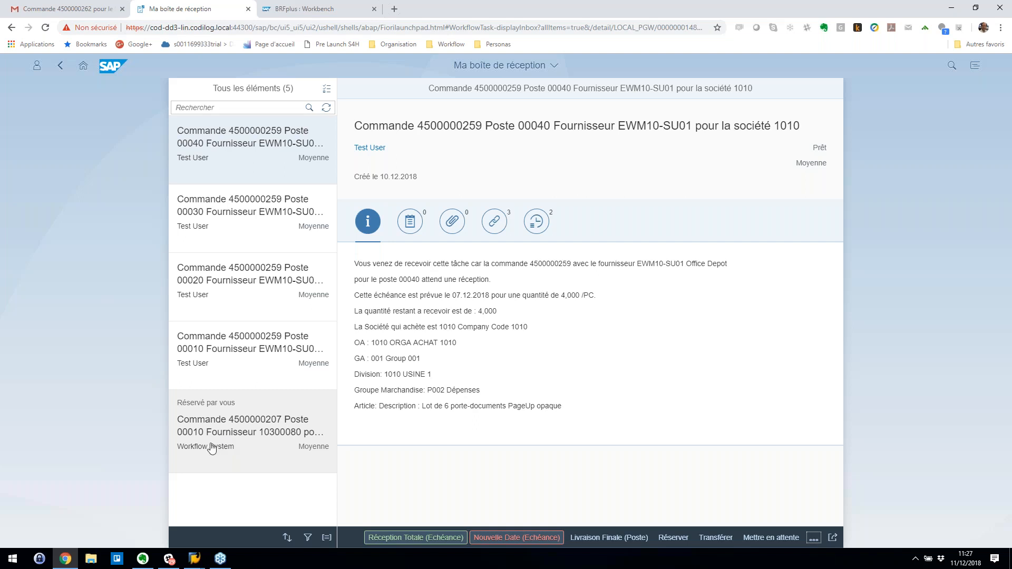
click(326, 89)
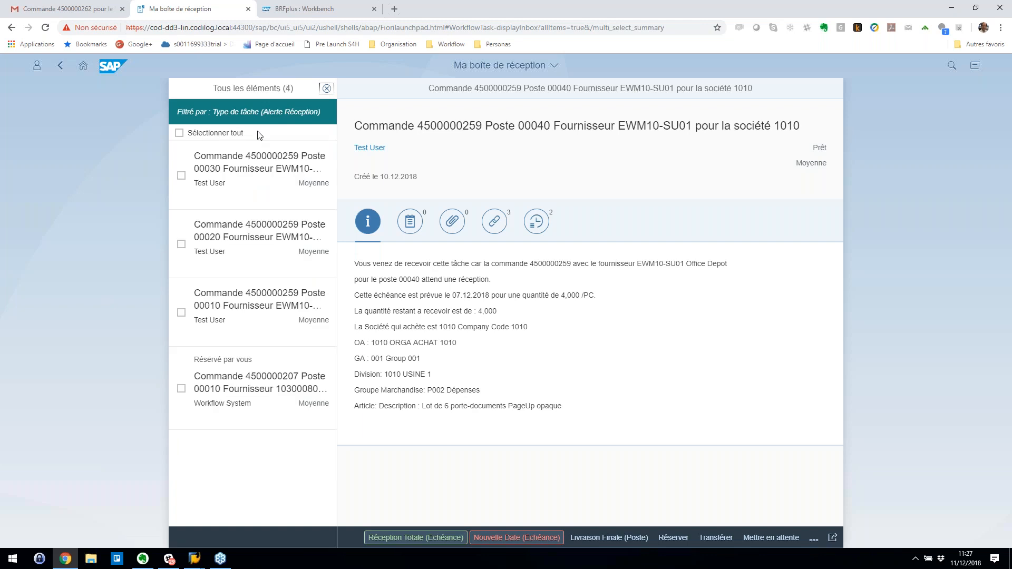
click(181, 176)
click(181, 244)
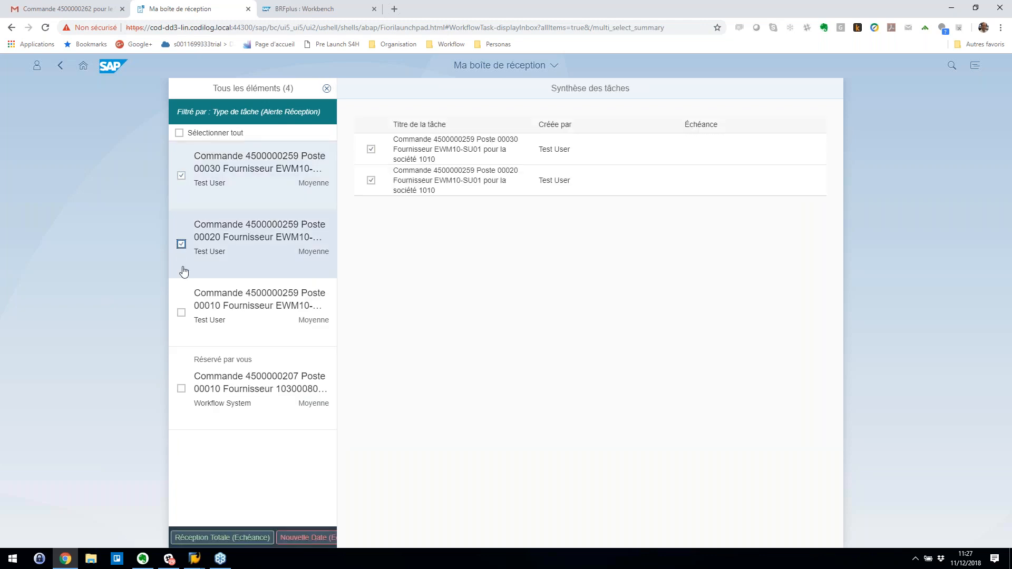
click(181, 313)
click(181, 388)
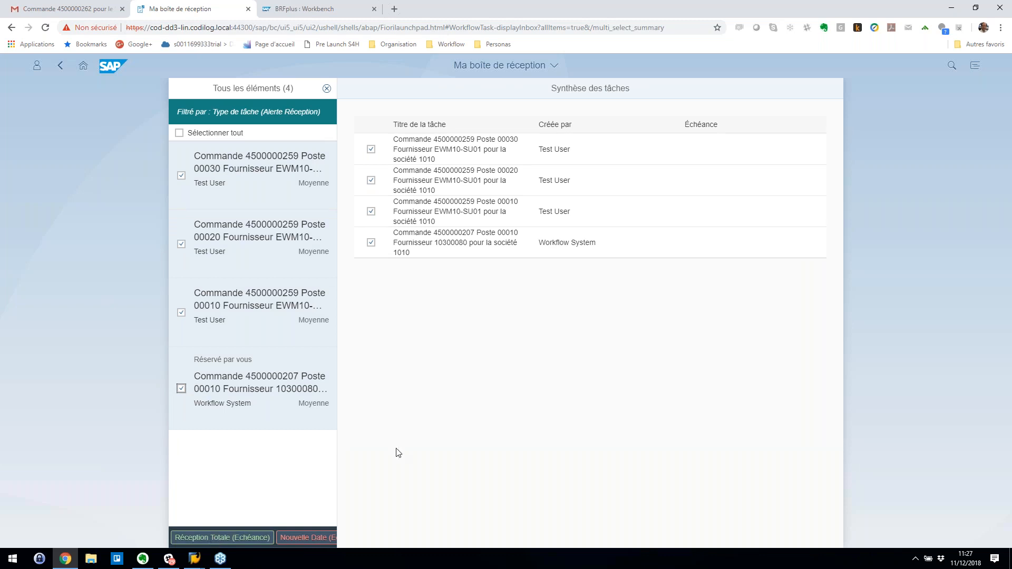
click(181, 312)
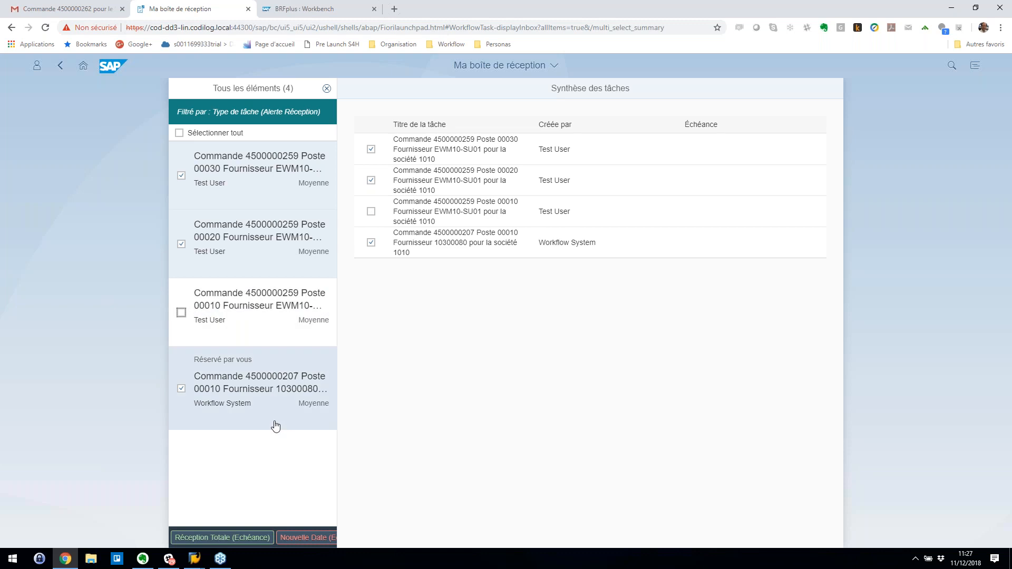
click(214, 540)
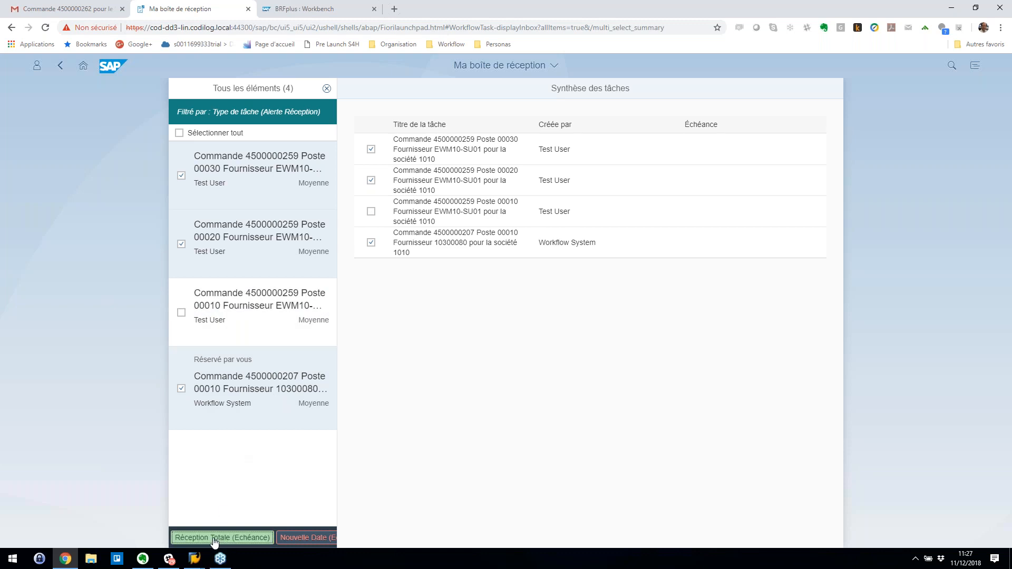
click(602, 342)
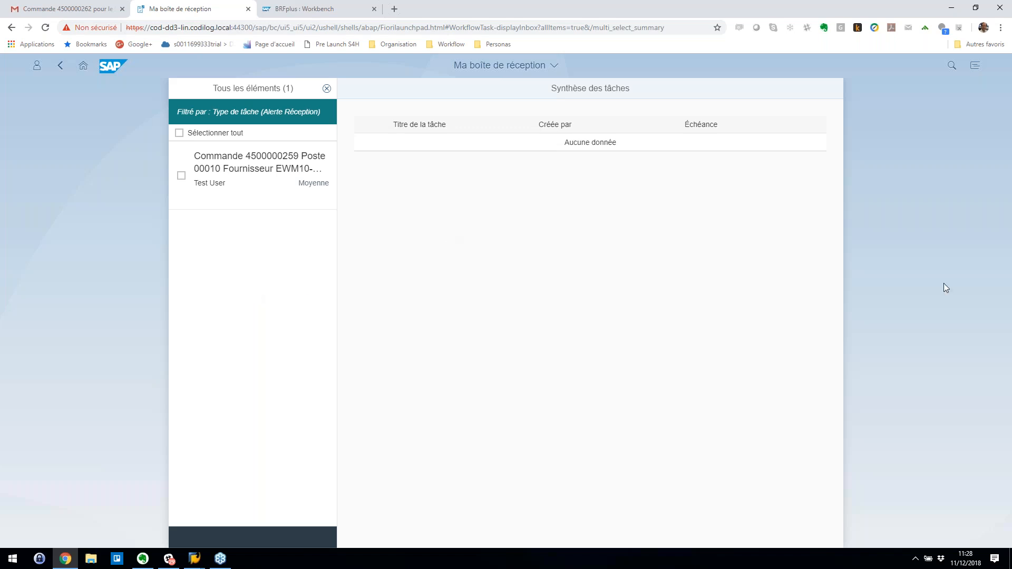
click(1007, 238)
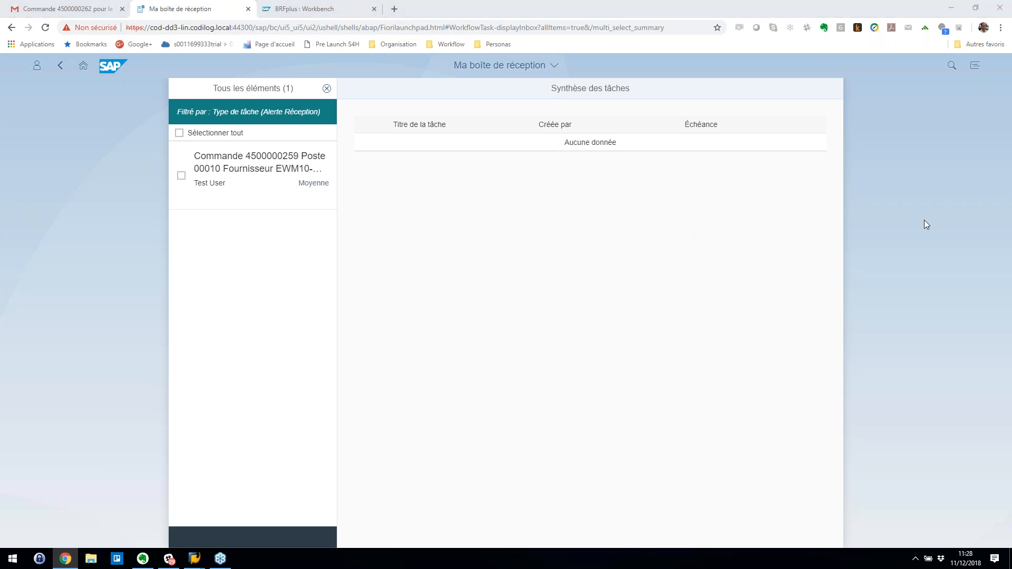